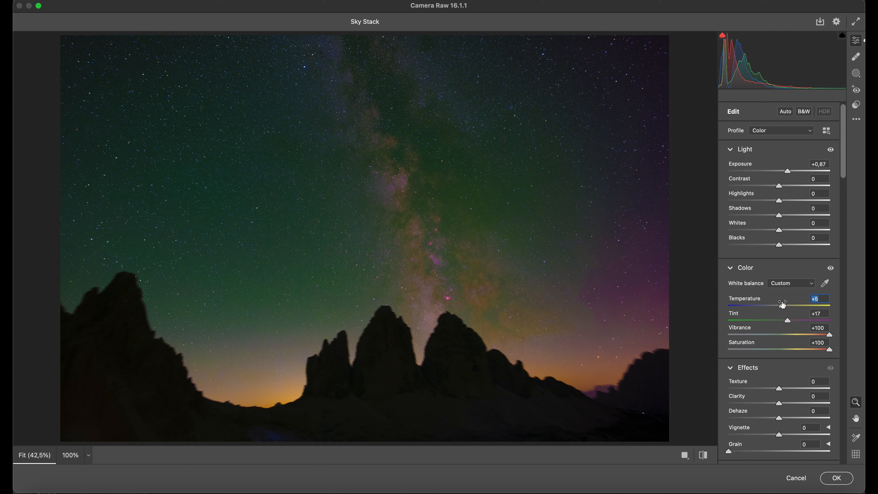
Set the photo's temperature to +4 and tint to +19, and reset vibrance and saturation to 0
drag(783, 304, 781, 304)
drag(781, 319, 783, 319)
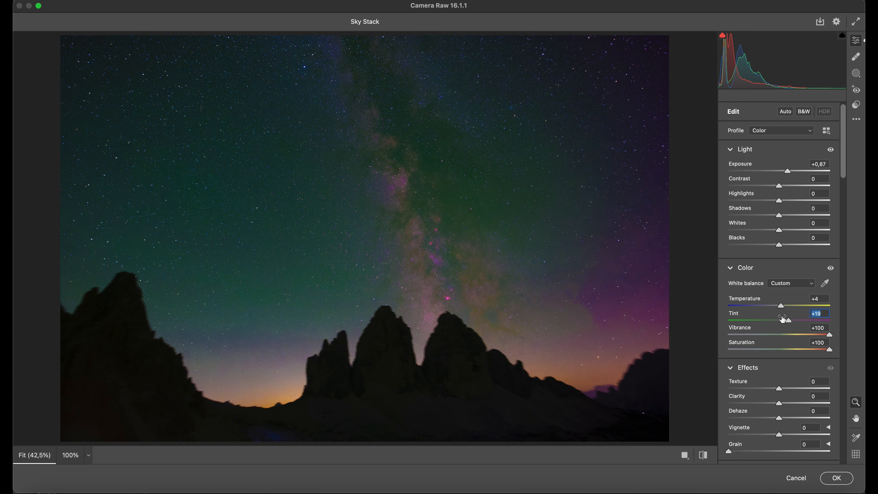
double_click(830, 336)
double_click(830, 350)
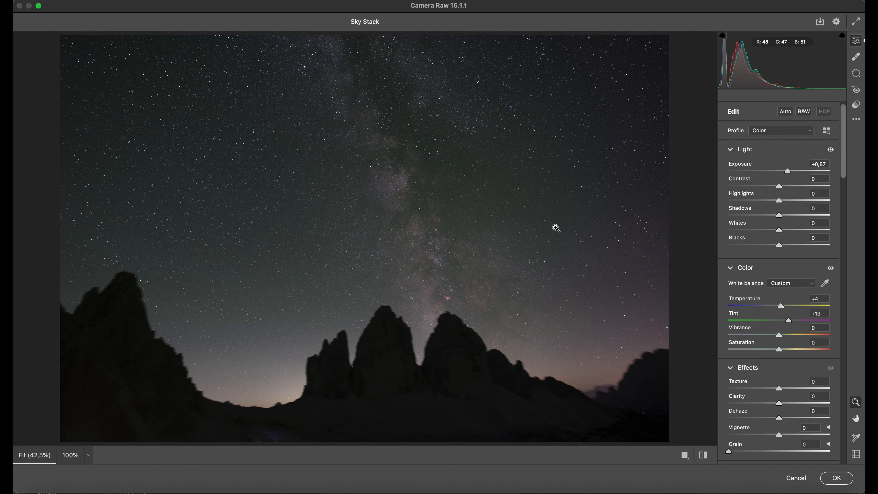
Set the photo's contrast to +46, shadows to -48, blacks to +96 and tint to +13
drag(519, 237, 492, 241)
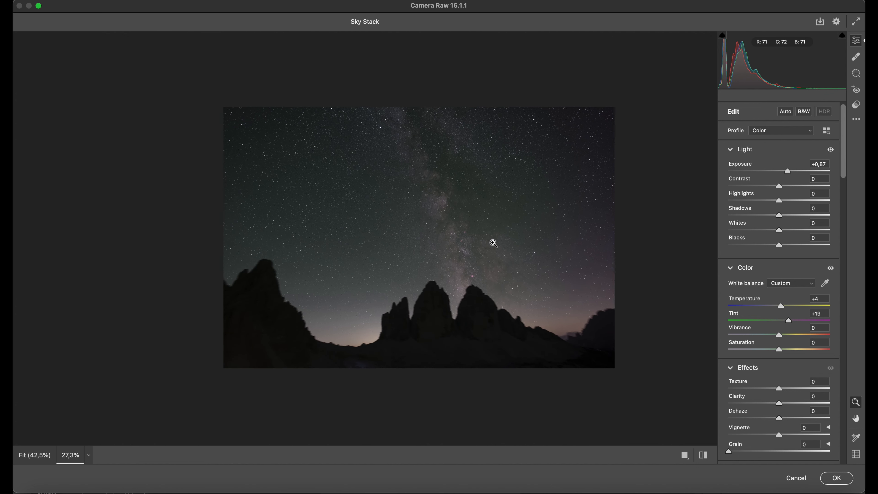
drag(779, 186, 783, 187)
drag(779, 245, 827, 245)
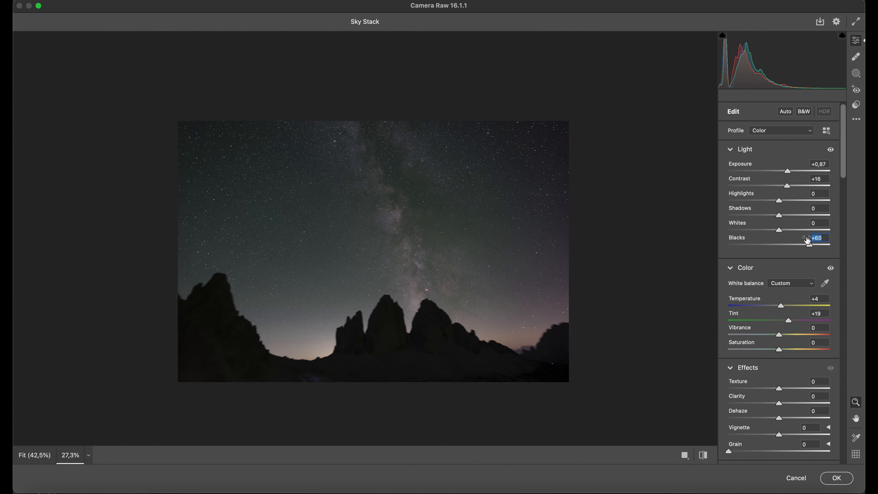
drag(779, 215, 754, 215)
drag(783, 186, 802, 186)
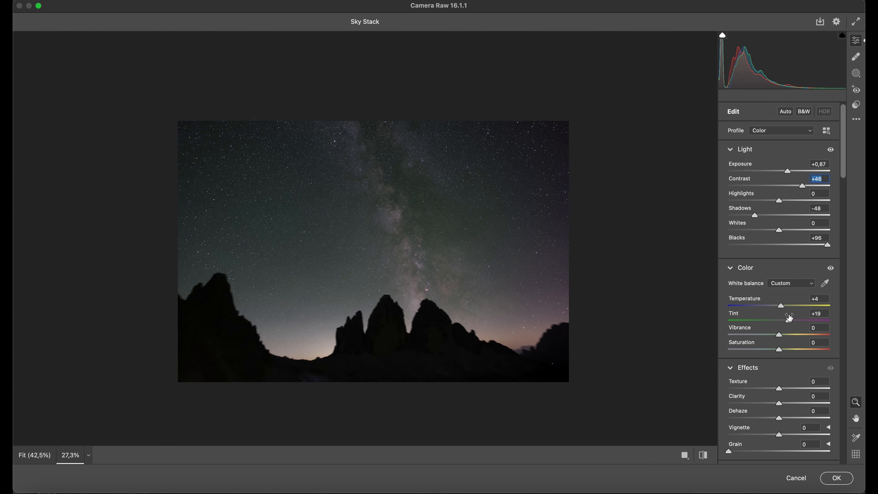
drag(788, 321, 787, 323)
Add a linear gradient mask rising from the mountain horizon and lower its highlights to -94
drag(580, 305, 539, 285)
click(855, 72)
click(756, 210)
drag(486, 314, 488, 244)
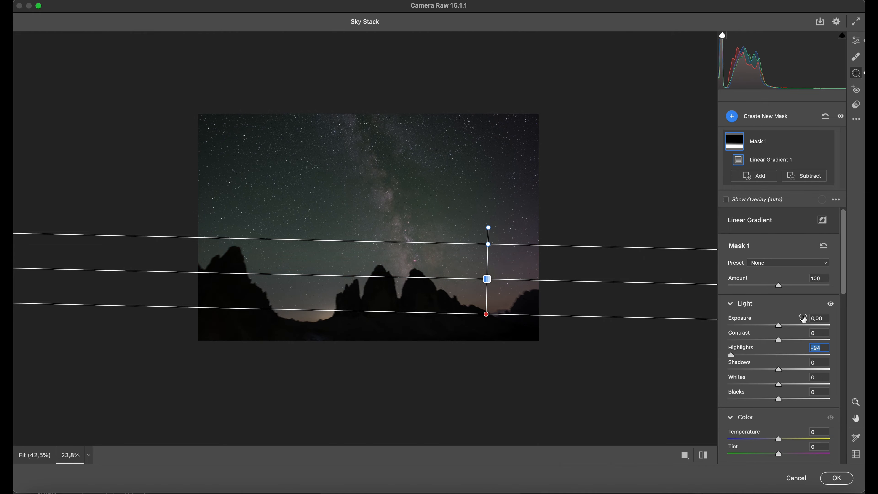
click(856, 40)
Fine-tune the photo's overall vibrance and saturation slightly and apply the Camera Raw adjustments
scroll(498, 237, up, 5)
scroll(466, 231, down, 5)
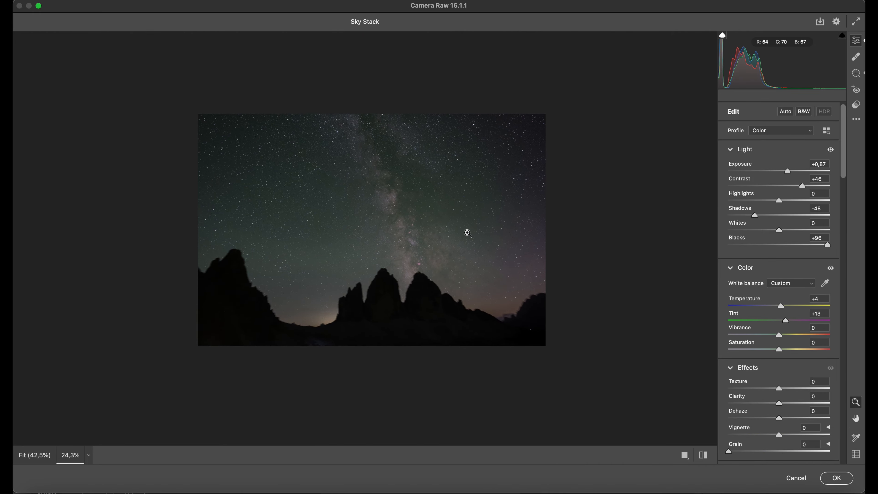
scroll(466, 232, up, 3)
scroll(480, 259, up, 5)
scroll(482, 261, down, 5)
scroll(481, 261, down, 1)
mouse_move(778, 335)
mouse_down()
mouse_move(786, 335)
mouse_move(781, 349)
mouse_up()
click(837, 480)
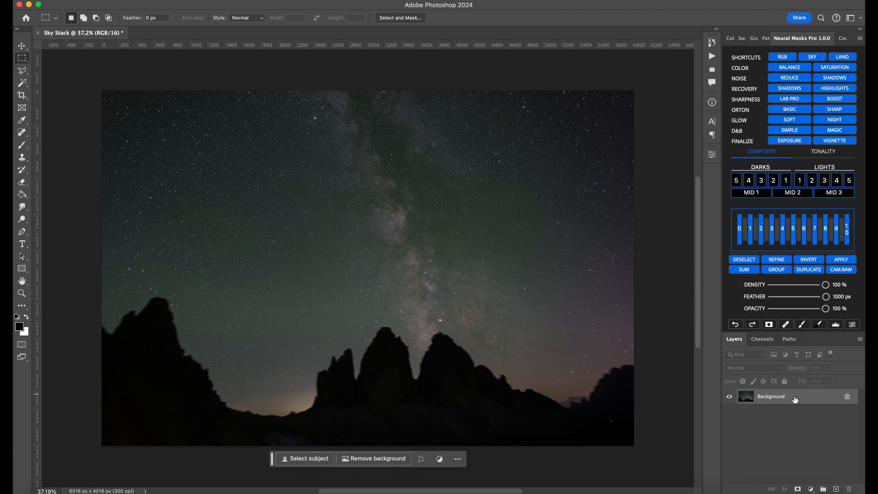
Duplicate the Background layer and fill the copy with its average colour using the Average blur
drag(798, 400, 836, 489)
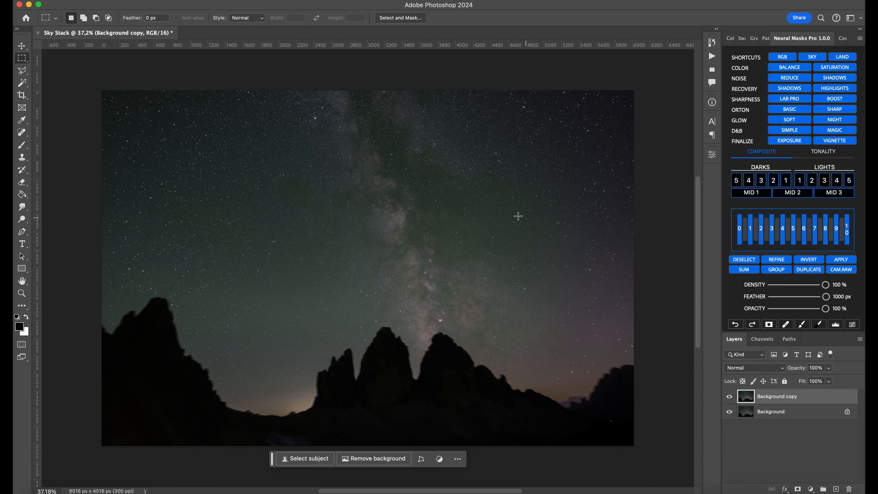
click(252, 0)
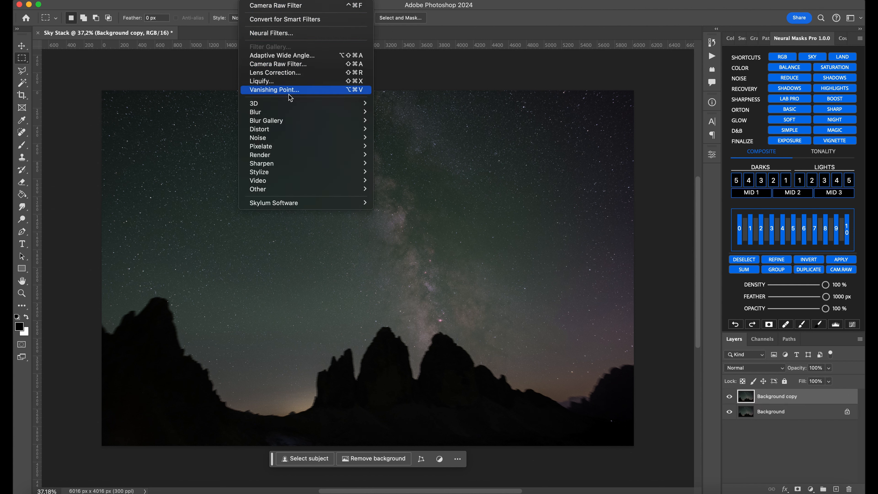
mouse_move(291, 106)
click(380, 113)
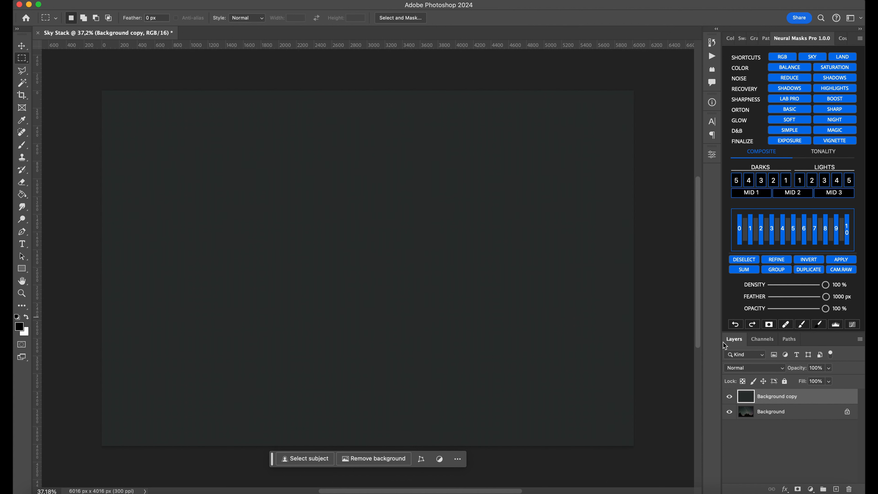
Add a Curves adjustment layer and set its gray point by sampling the averaged colour
click(811, 489)
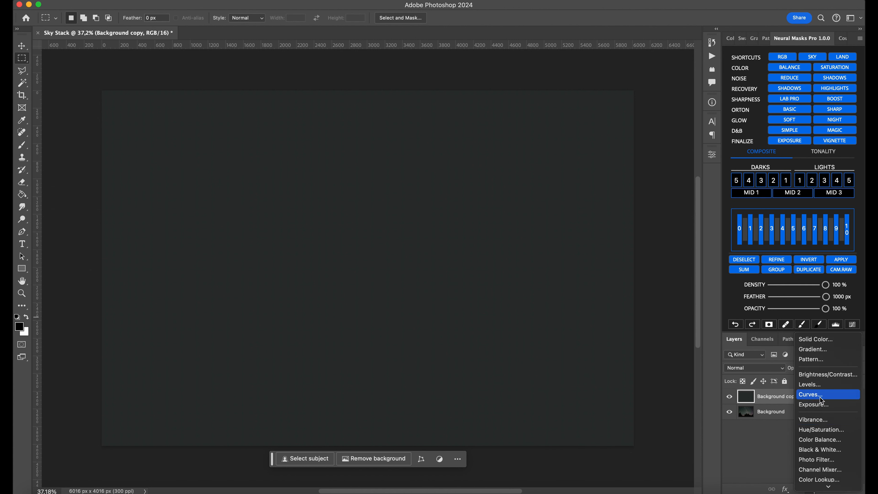
click(821, 397)
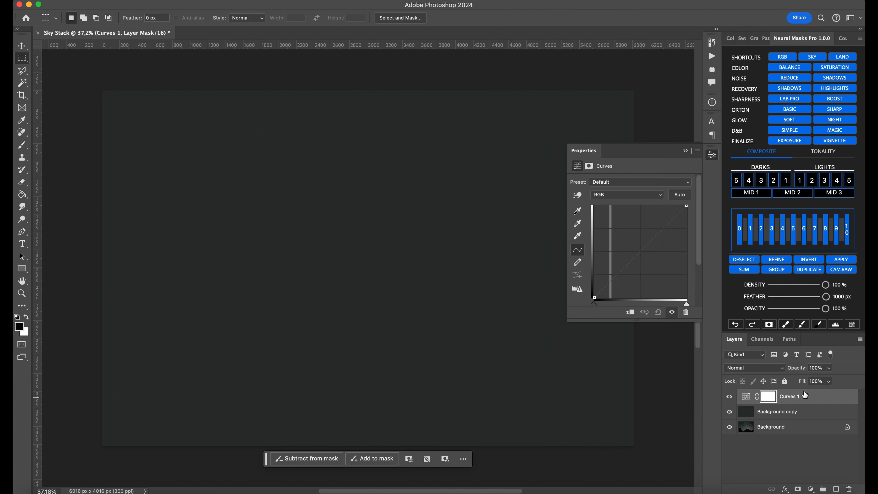
click(577, 223)
click(431, 212)
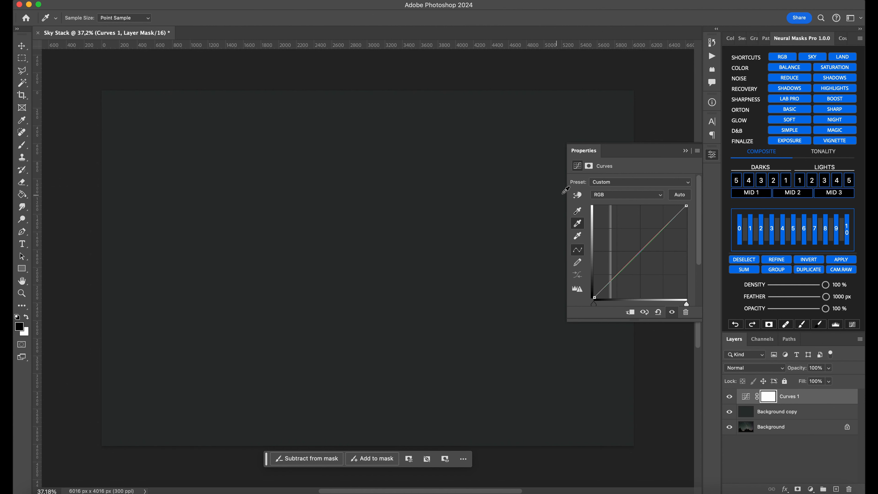
click(684, 151)
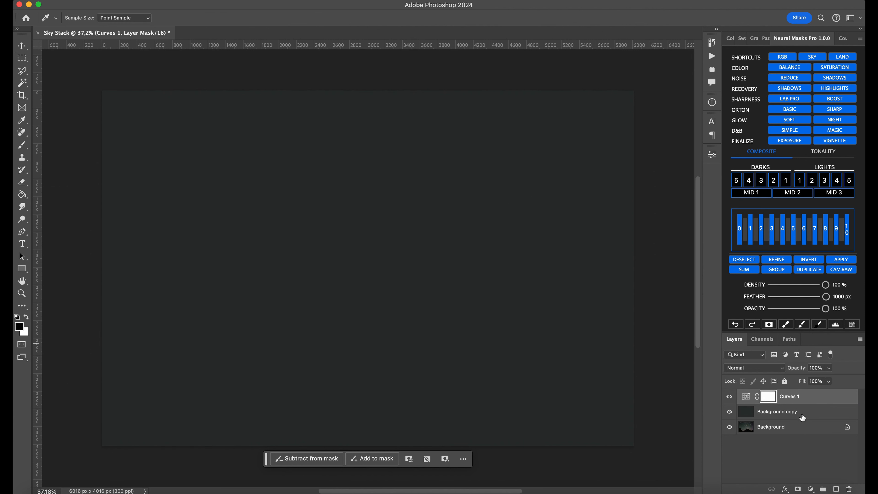
Delete the averaged Background copy layer and apply a luminosity mask to the Curves 1 layer
drag(803, 417, 849, 488)
key(m)
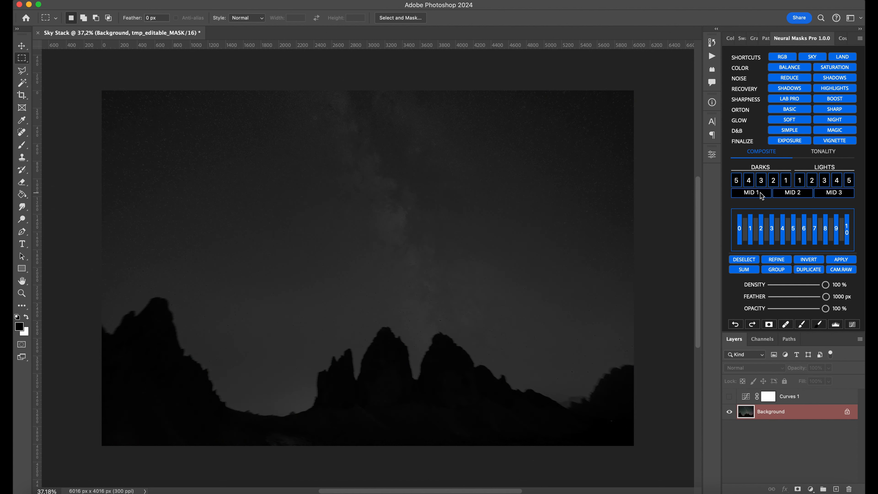
click(730, 397)
click(790, 399)
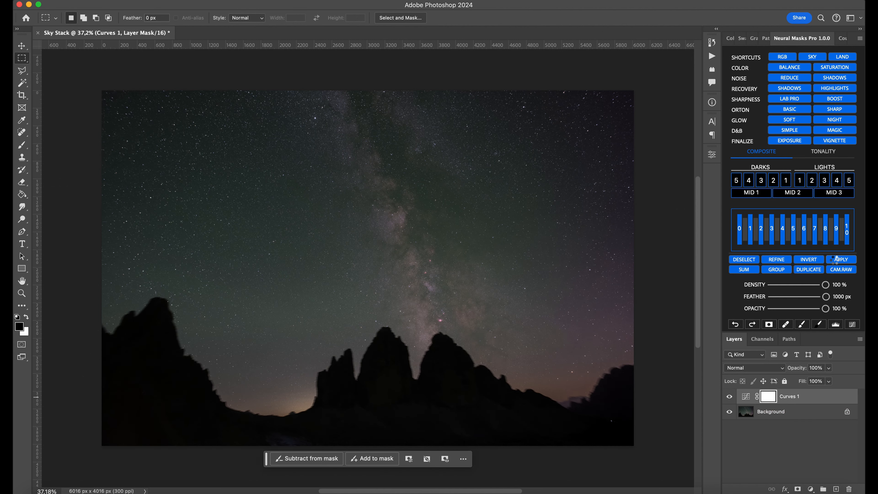
Compare the image with and without the masked Curves 1 correction
click(730, 397)
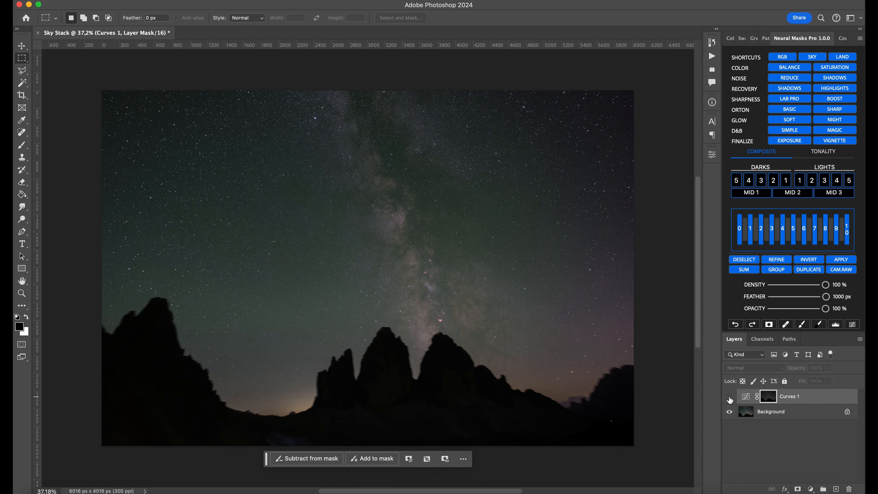
click(729, 397)
click(729, 397)
click(730, 399)
Brighten the whites and raise the clarity of the Curves 1 layer mask with the Camera Raw filter
alt+click(767, 400)
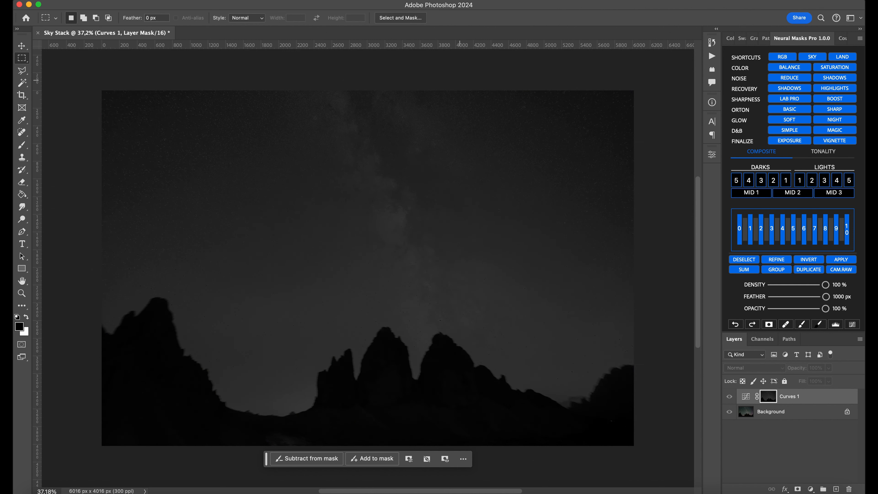
click(296, 64)
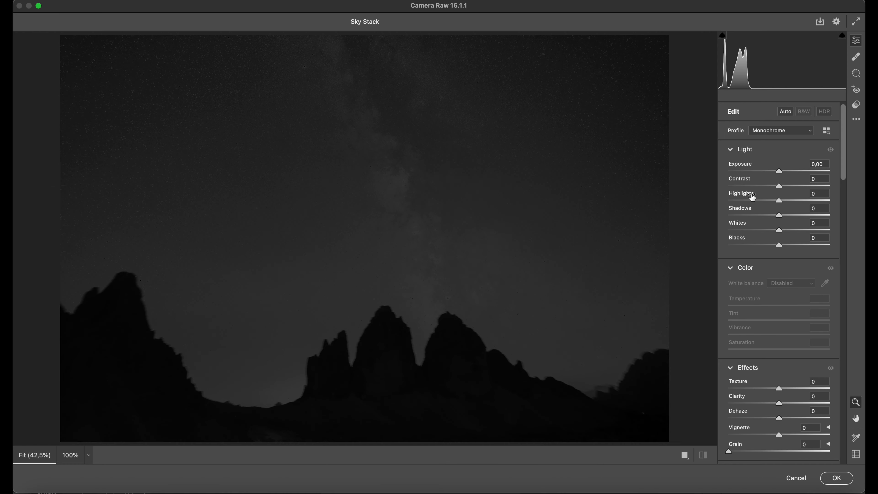
drag(773, 224, 802, 227)
drag(777, 403, 803, 405)
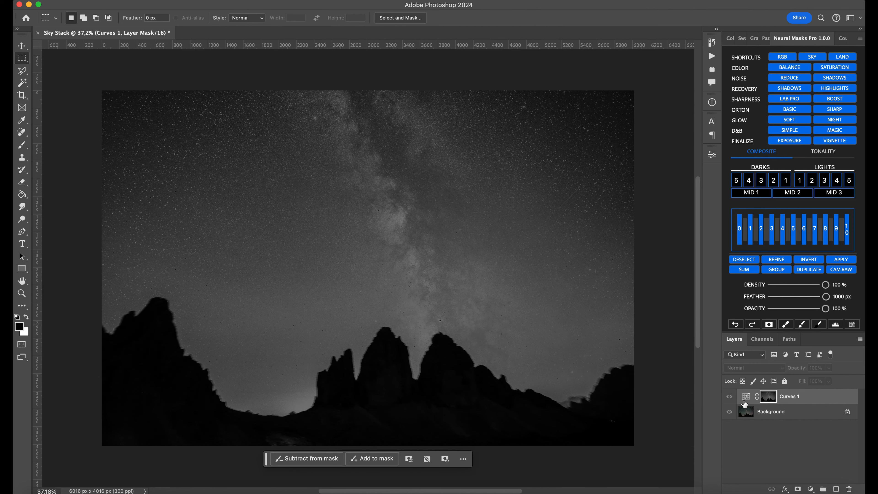
click(743, 400)
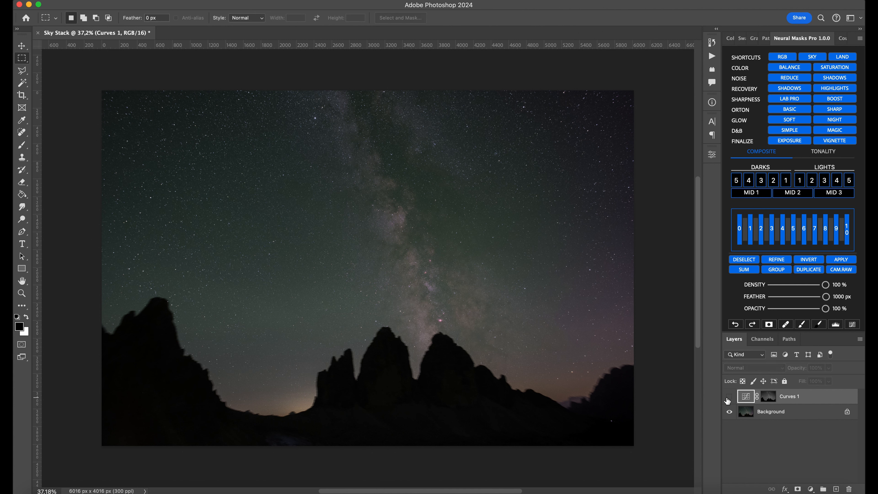
Stamp all visible layers into a new layer on top and duplicate that layer
scroll(434, 201, up, 2)
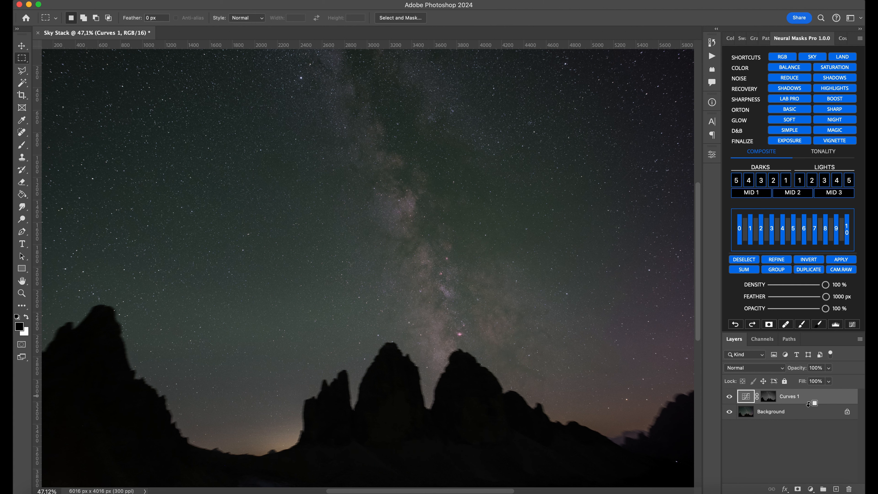
key(alt+shift+super+e)
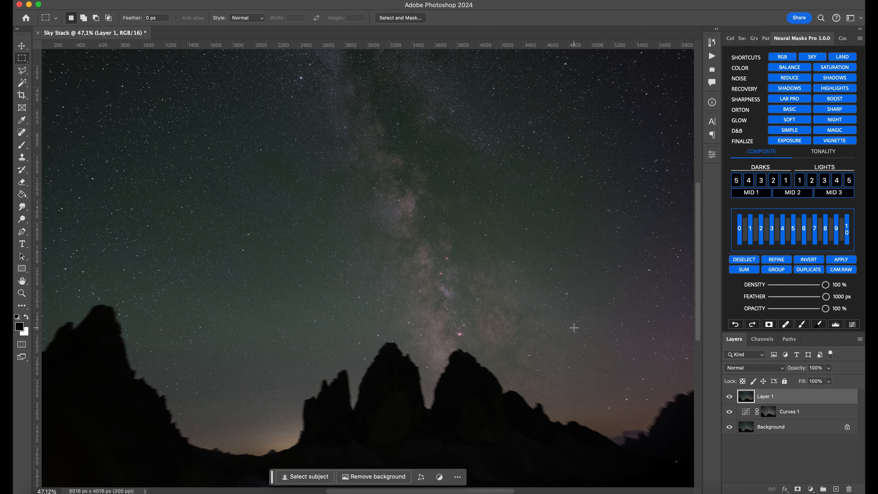
scroll(574, 328, down, 2)
drag(783, 398, 836, 488)
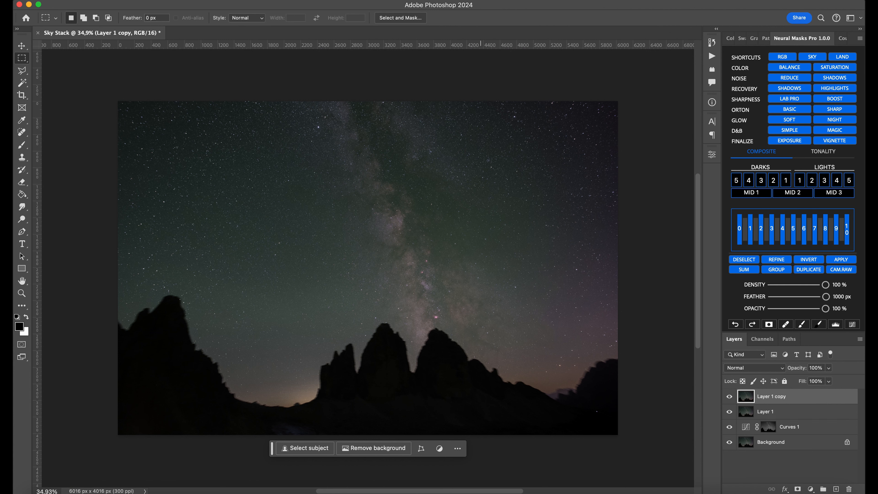
Open Layer 1 copy in the Camera Raw filter and draw a tall radial gradient mask over the Milky Way
click(248, 0)
click(295, 67)
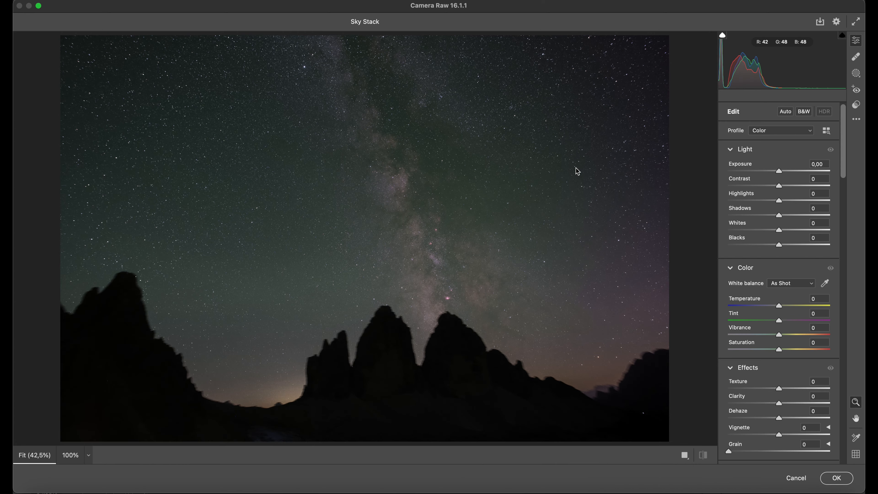
click(856, 73)
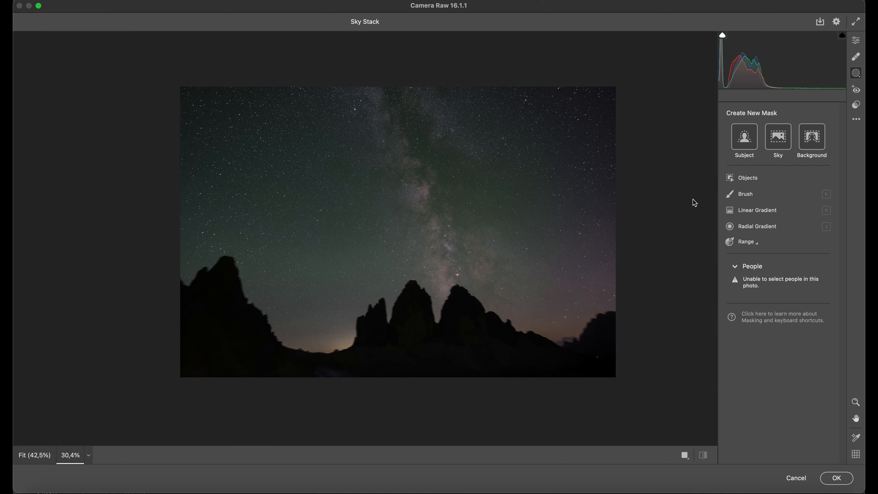
click(747, 226)
drag(421, 146, 460, 239)
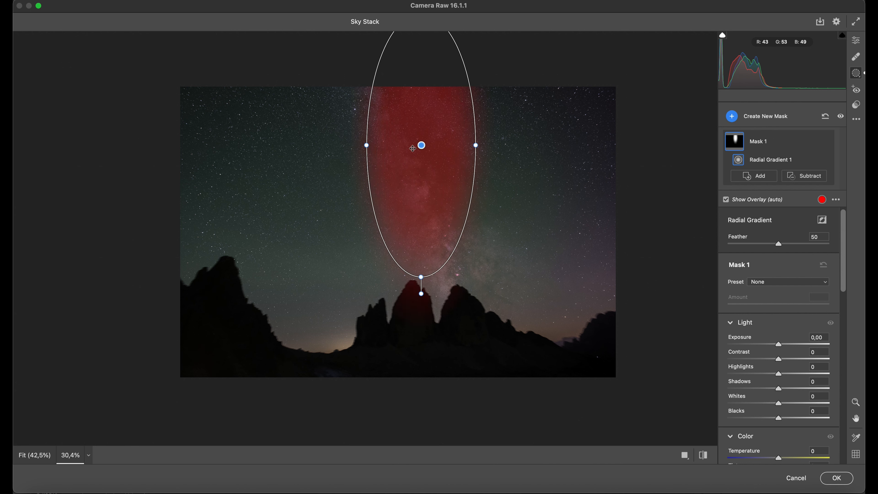
Tilt, move and lengthen the radial gradient so it follows the Milky Way down to the central peaks
drag(491, 141, 488, 128)
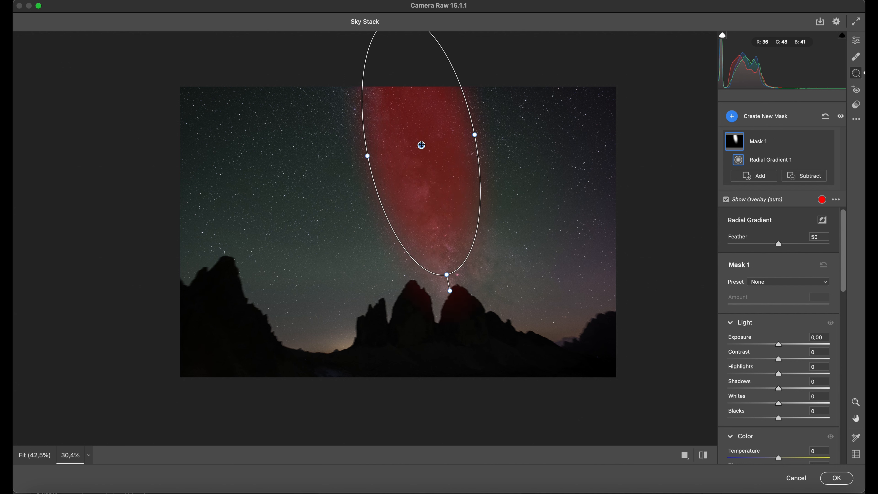
drag(421, 145, 443, 180)
mouse_move(510, 170)
mouse_down()
mouse_move(503, 158)
mouse_move(503, 168)
mouse_up()
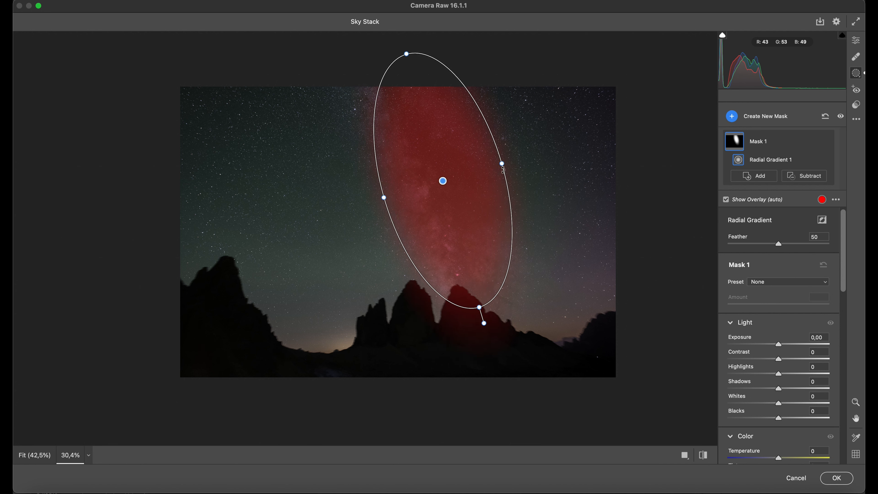
drag(478, 307, 488, 339)
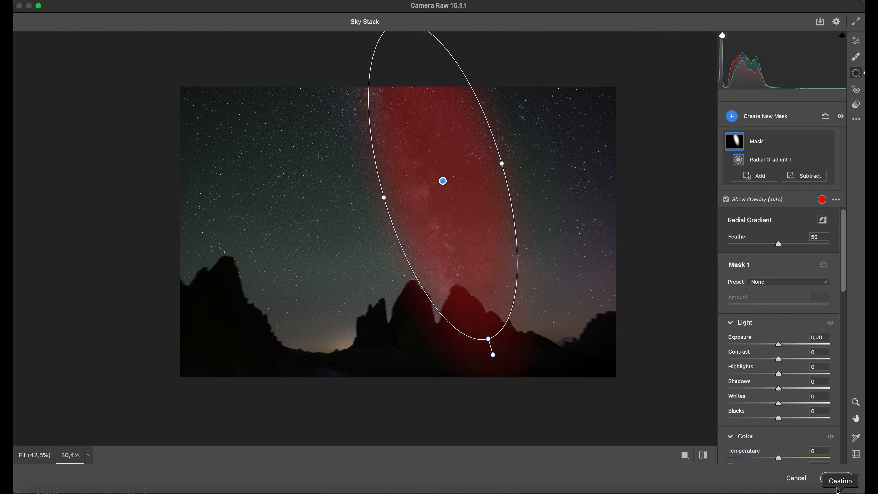
Raise the radial gradient mask's clarity to about +82, set tint to +17 and temperature to about +3, and apply the filter
scroll(758, 403, down, 5)
scroll(760, 380, down, 2)
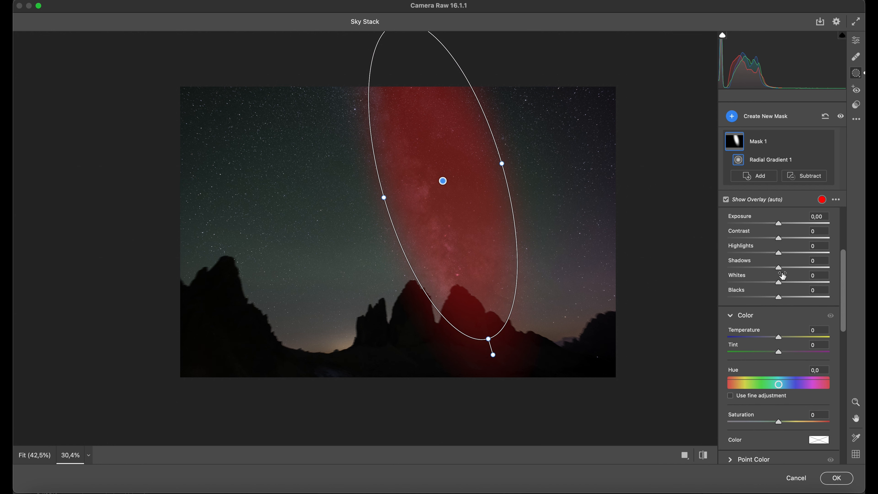
scroll(777, 313, down, 6)
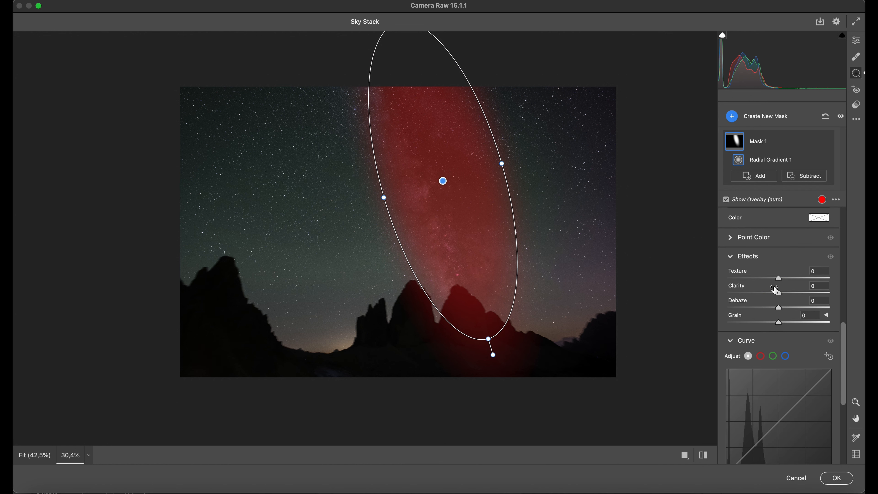
drag(775, 290, 833, 290)
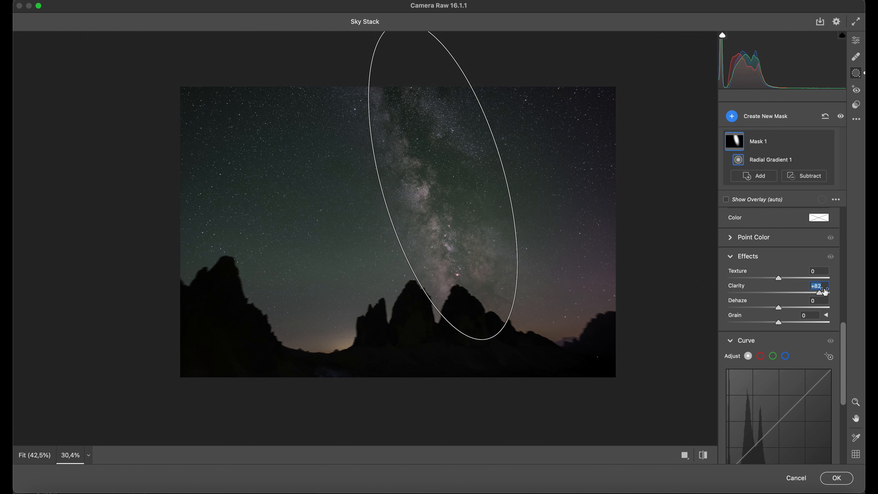
scroll(785, 366, down, 5)
mouse_move(778, 326)
mouse_down()
mouse_move(786, 326)
mouse_move(775, 312)
mouse_up()
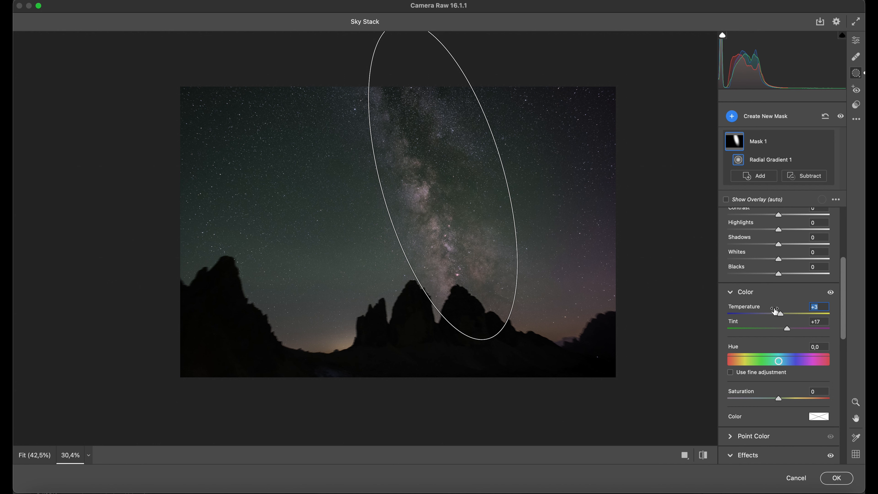
click(836, 478)
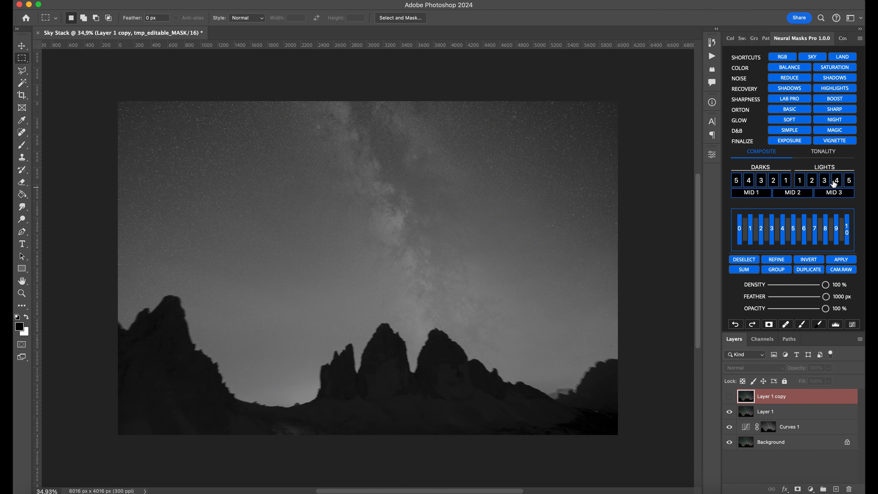
Compare the Lights luminosity masks and apply Lights 1 as the layer mask of Layer 1 copy
click(836, 181)
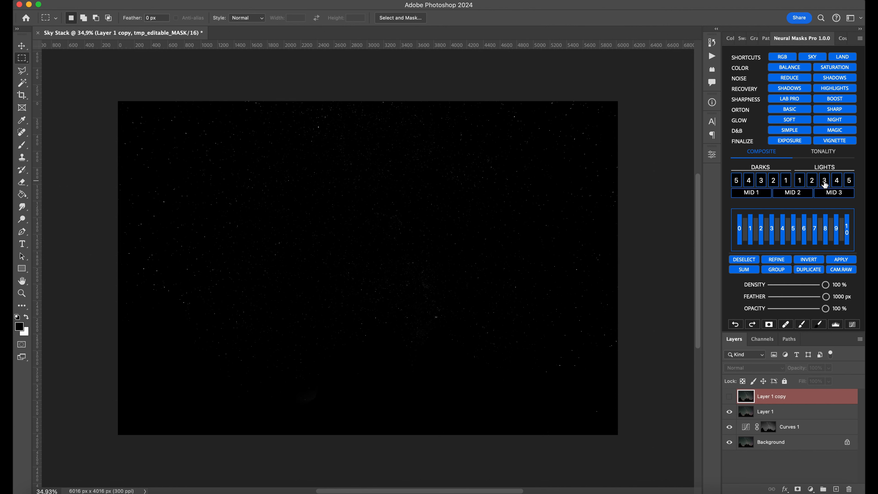
click(811, 183)
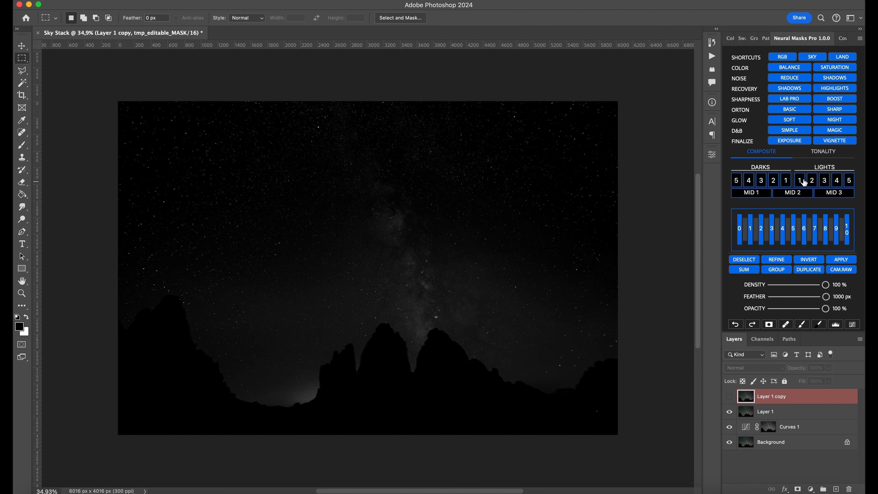
click(804, 183)
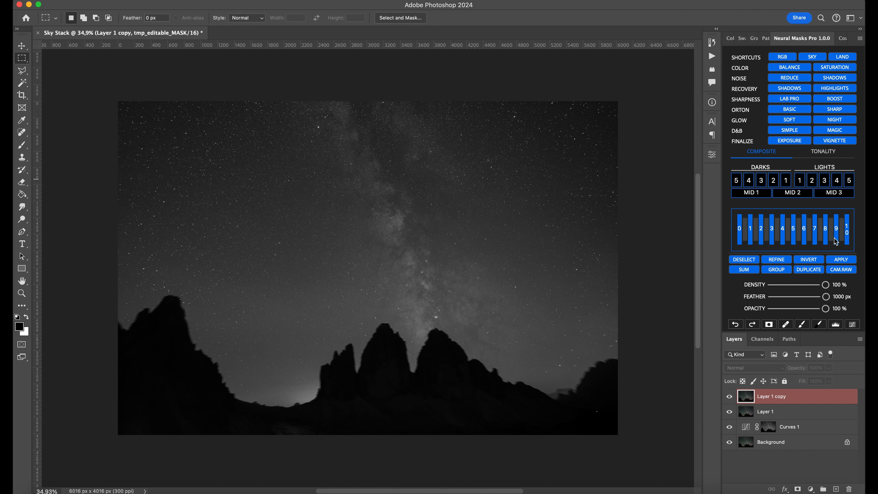
click(836, 262)
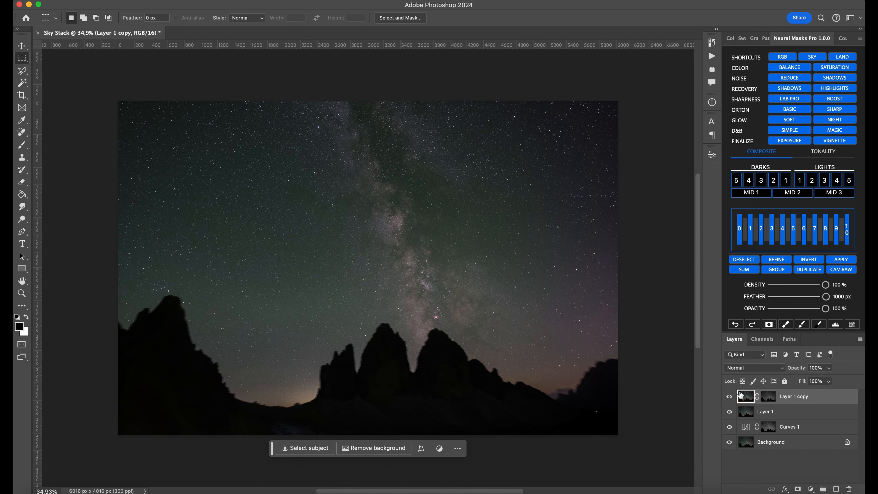
Compare the sky with and without Layer 1 copy by switching its visibility several times
click(729, 397)
click(729, 397)
click(730, 397)
click(730, 397)
click(729, 397)
click(729, 397)
click(729, 397)
click(729, 397)
Stamp all visible layers into a new layer, duplicate it, and fill the duplicate with its average colour using the Average blur
key(super+alt+shift+e)
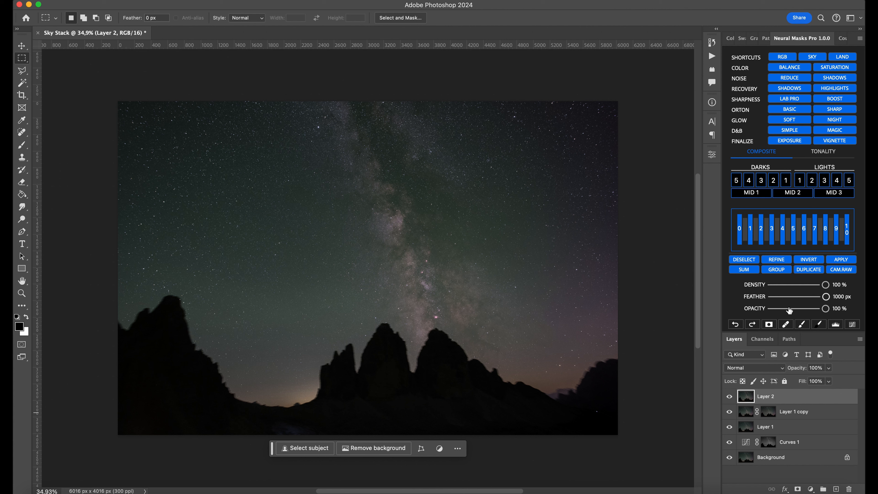
drag(811, 398, 836, 489)
click(247, 0)
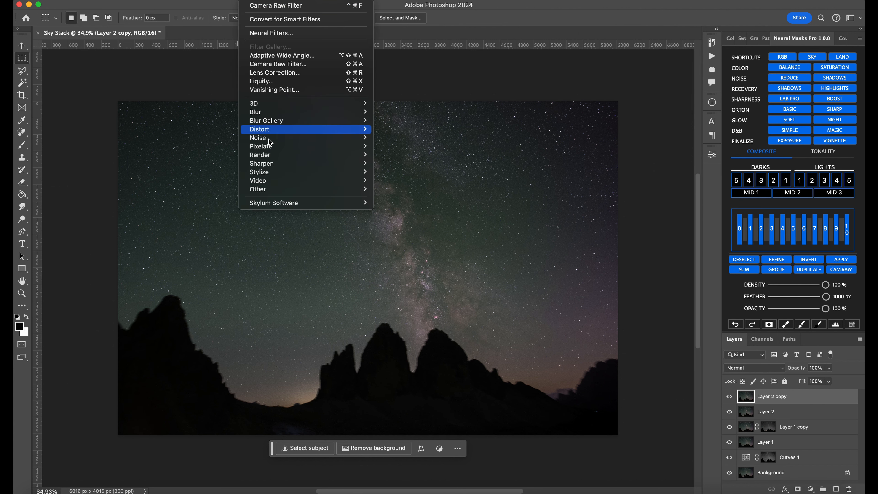
mouse_move(298, 112)
click(402, 115)
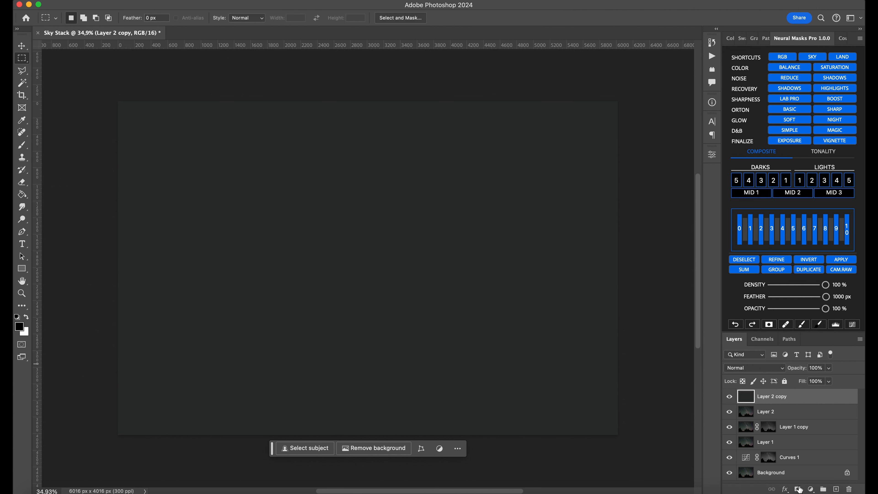
Add a Curves adjustment with its gray point sampled from the averaged layer, and delete the averaged layer
click(810, 489)
click(808, 348)
click(577, 223)
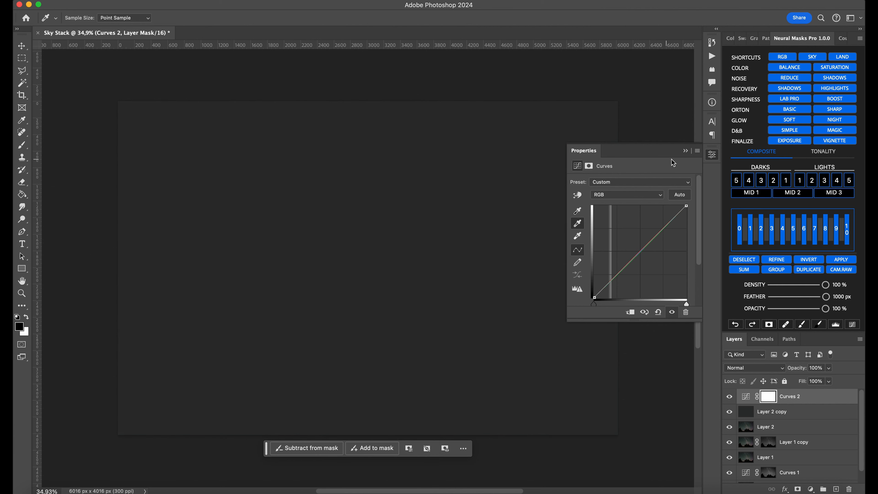
click(685, 151)
drag(765, 412, 845, 488)
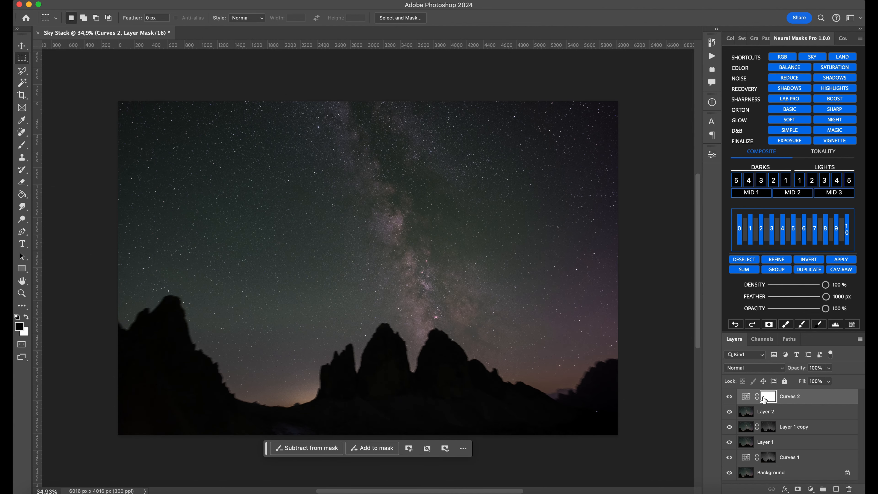
Build a Lights 1 luminosity mask from Layer 2 with Curves 2 hidden, and apply it as the Curves 2 mask
click(730, 396)
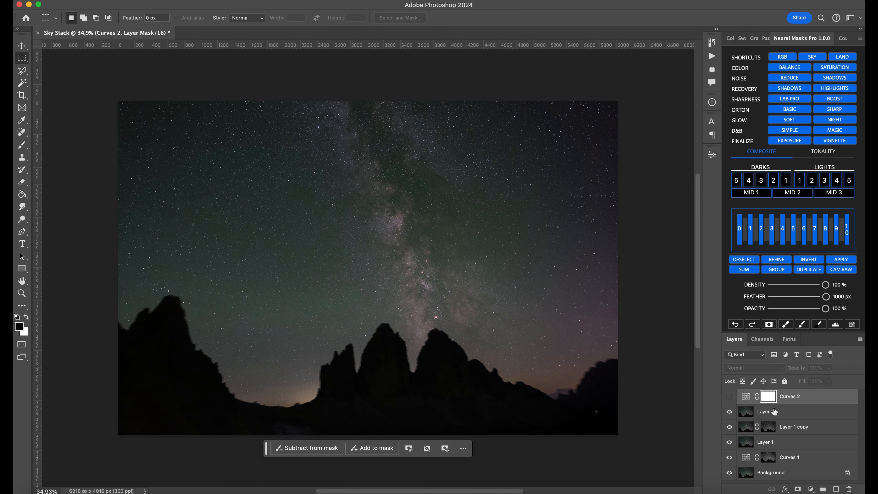
click(784, 415)
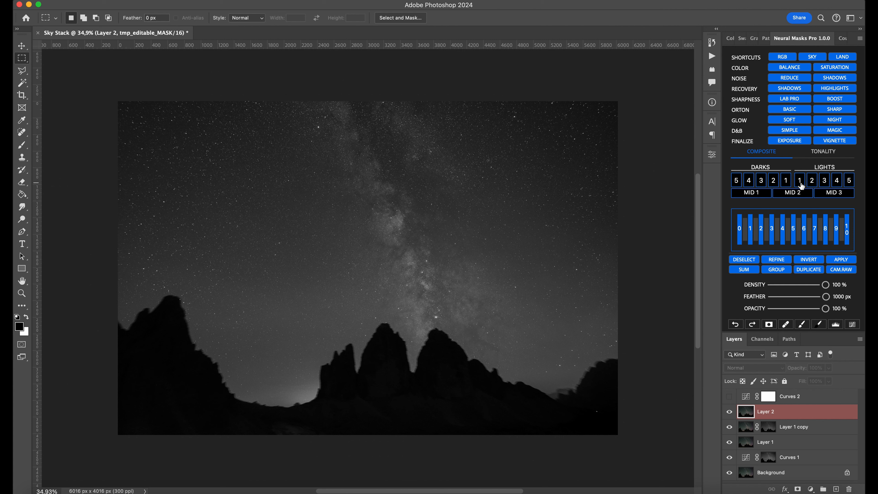
click(729, 396)
click(801, 400)
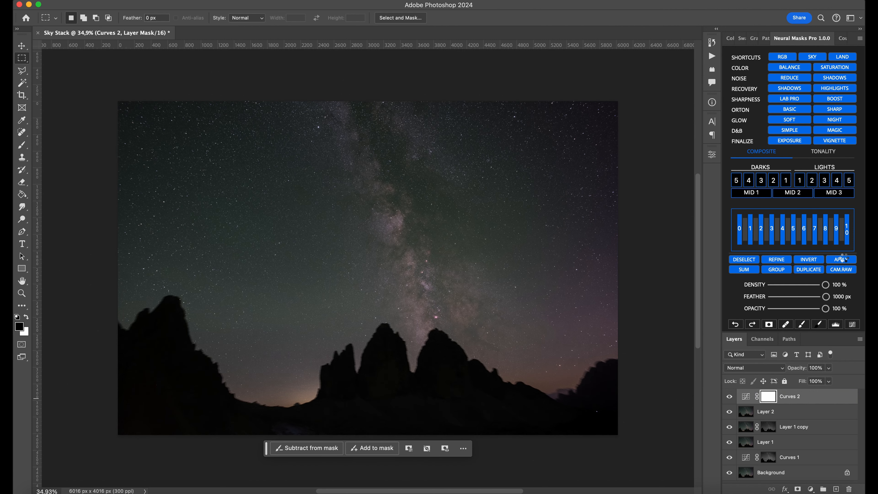
click(730, 397)
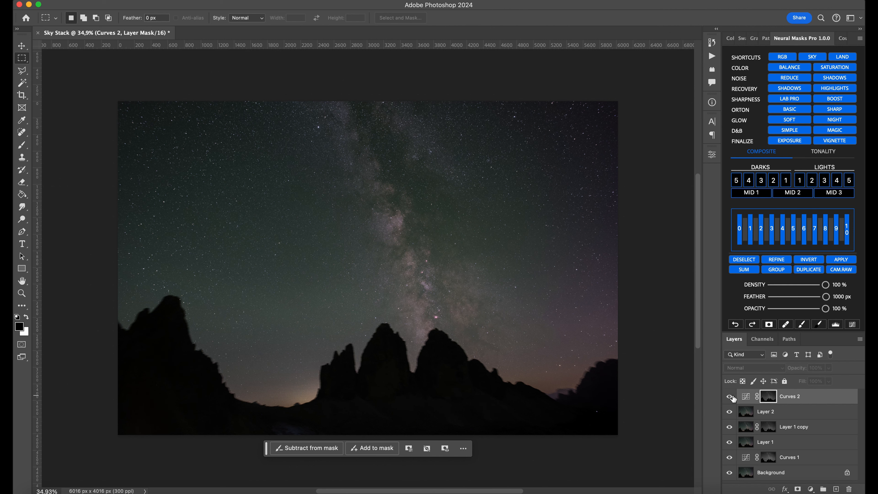
Set whites to +54 and clarity to about +34 on the Curves 2 mask with the Camera Raw filter, and compare the result
alt+click(767, 396)
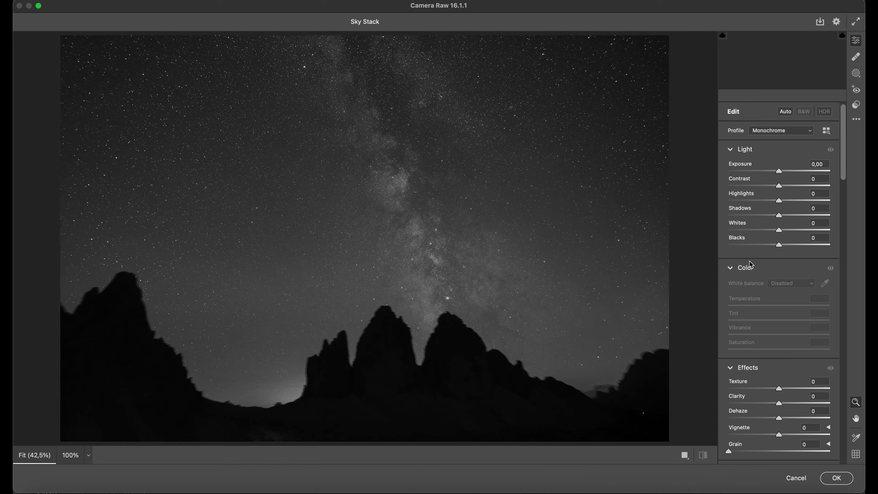
drag(772, 221, 801, 228)
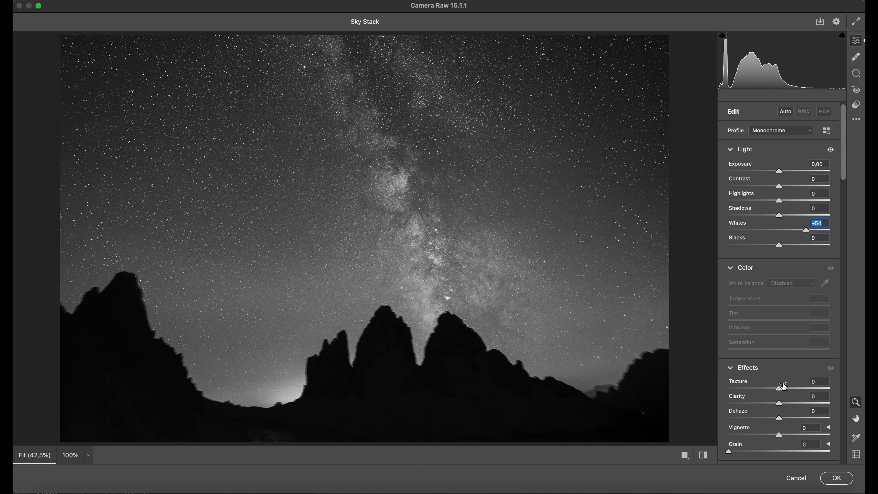
drag(781, 401, 799, 404)
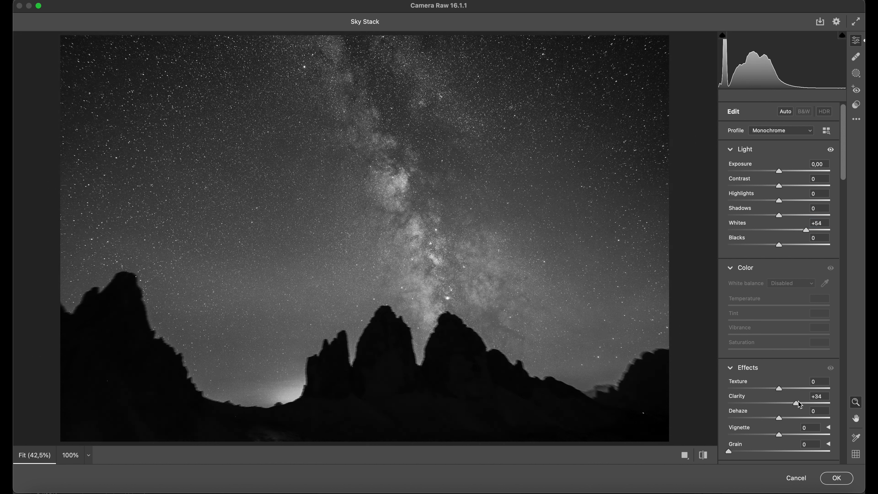
click(836, 478)
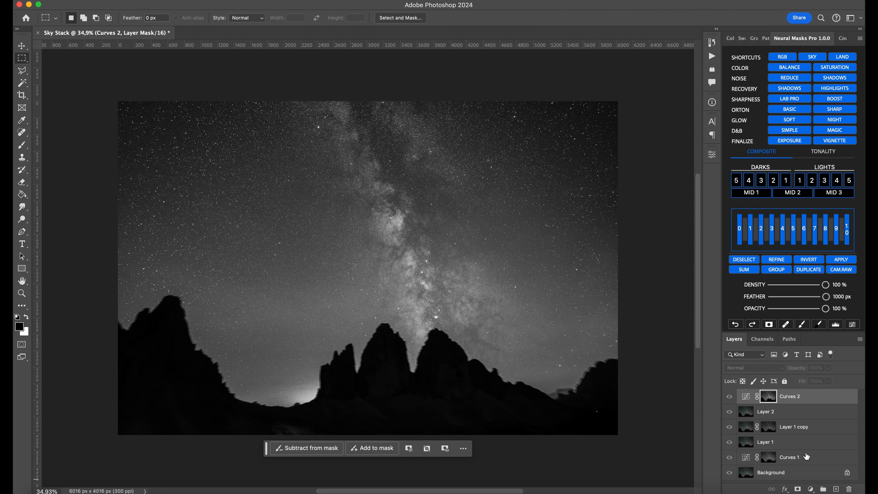
click(729, 396)
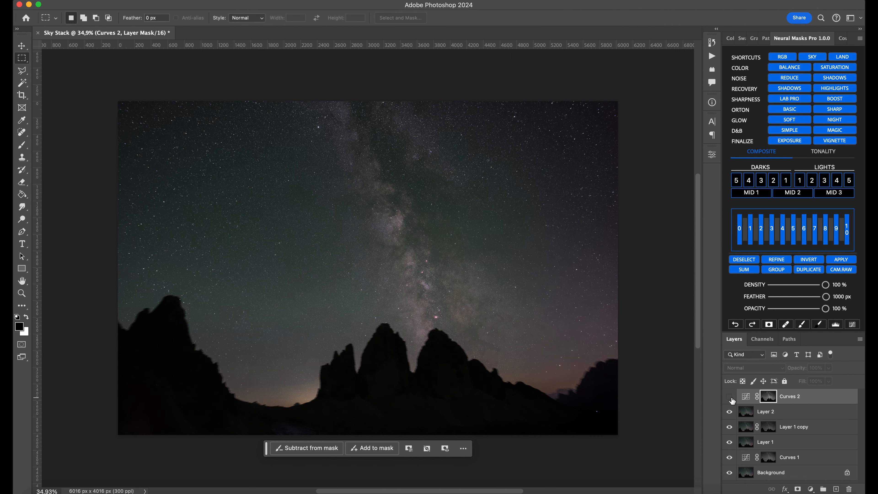
click(730, 396)
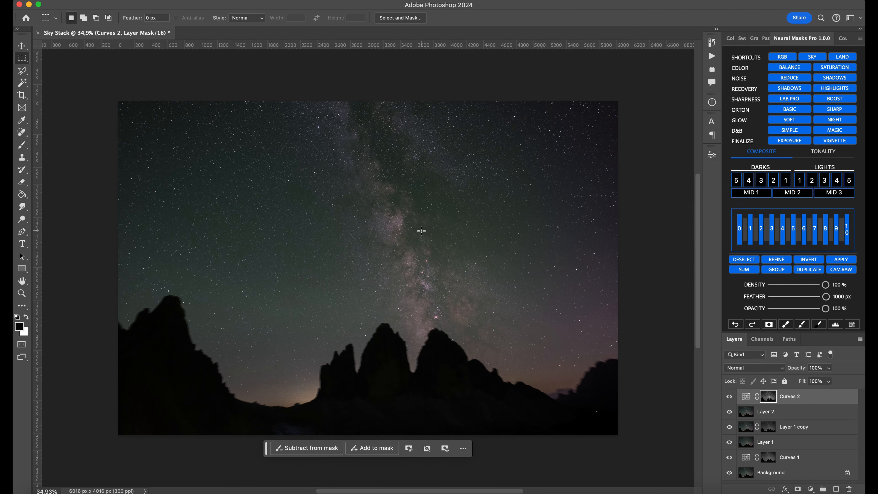
Stamp all visible layers into a new layer, duplicate it, and open the duplicate in the Camera Raw filter
key(super+minus)
key(super+alt+shift+e)
drag(814, 401, 837, 488)
click(253, 1)
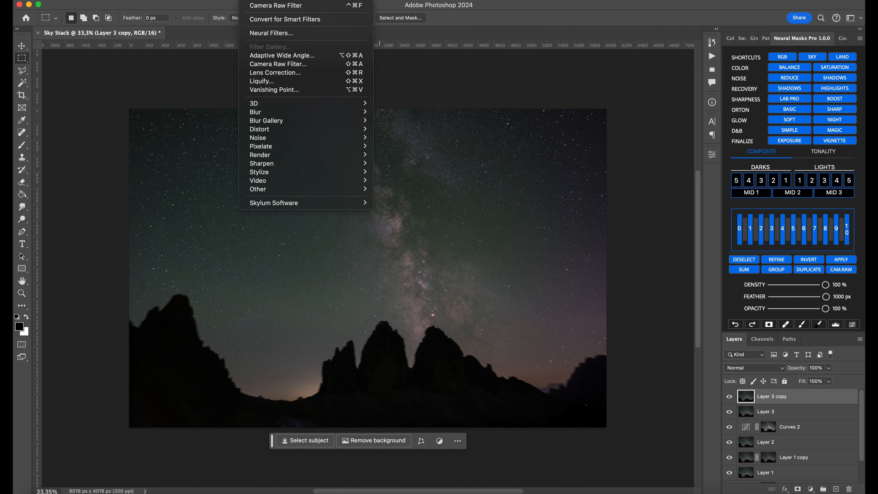
click(285, 65)
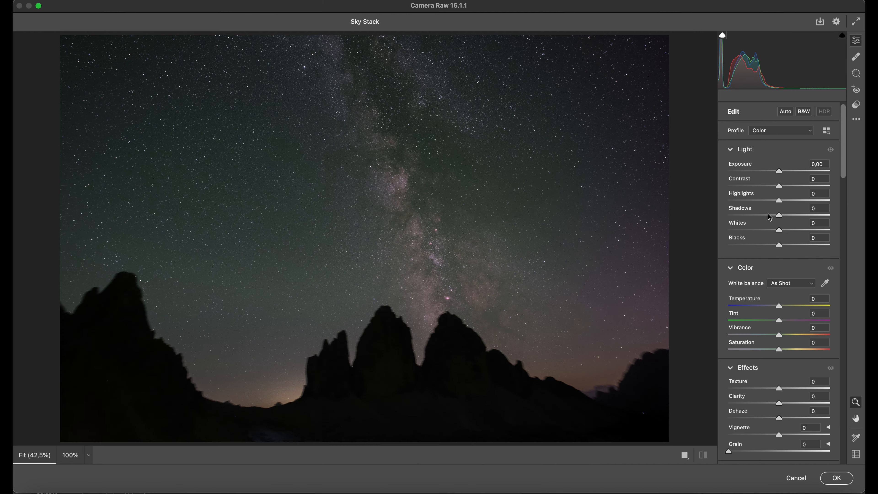
Darken and flatten Layer 3 copy with exposure -2.00, contrast -74, highlights -71, shadows +61 and whites -100
drag(774, 226, 725, 223)
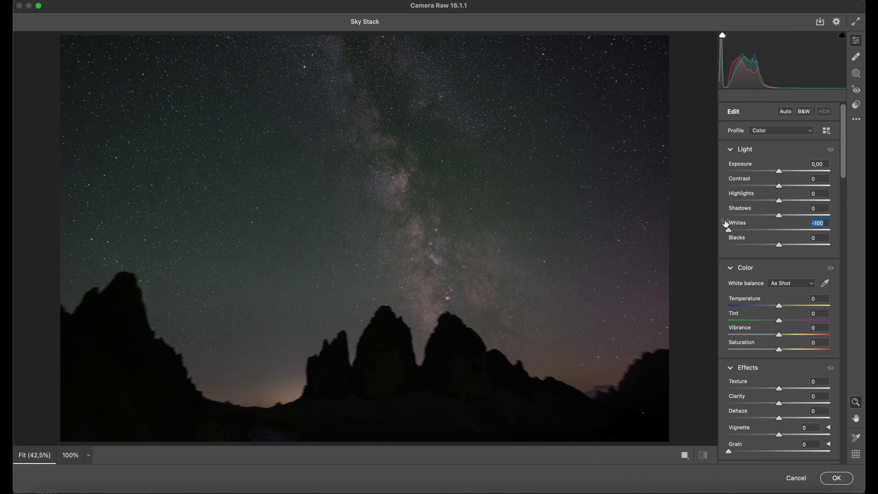
click(817, 164)
text(-2)
click(814, 183)
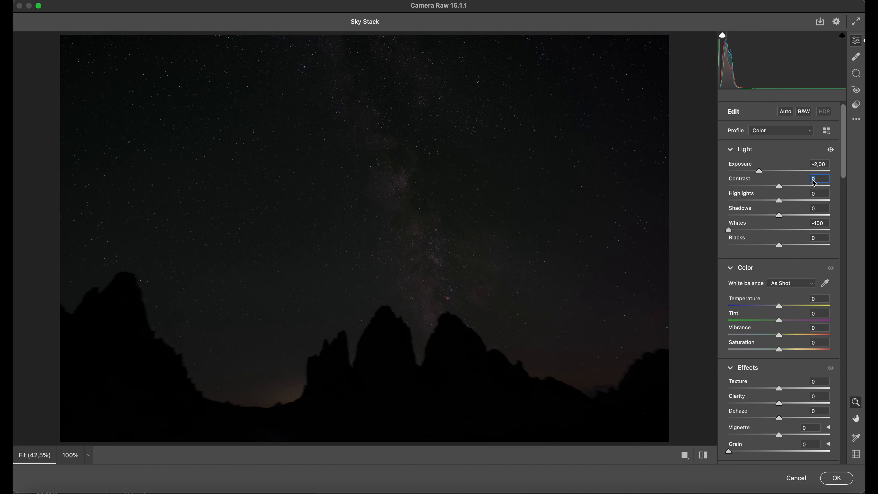
text(+6)
key(Return)
drag(781, 186, 810, 214)
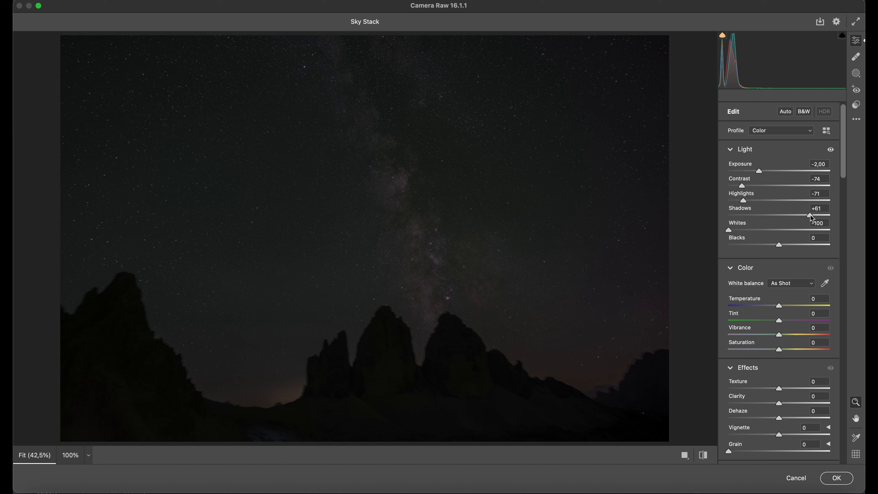
Set blacks to +74, highlights to -100 and exposure to about -1.62, cool the white balance, and apply the filter
drag(779, 245, 815, 245)
drag(743, 201, 711, 195)
drag(760, 170, 768, 168)
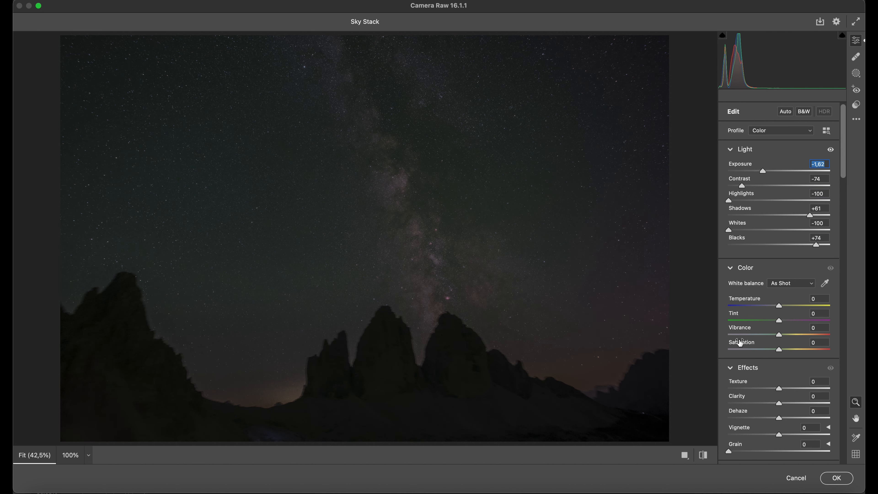
drag(766, 317, 767, 304)
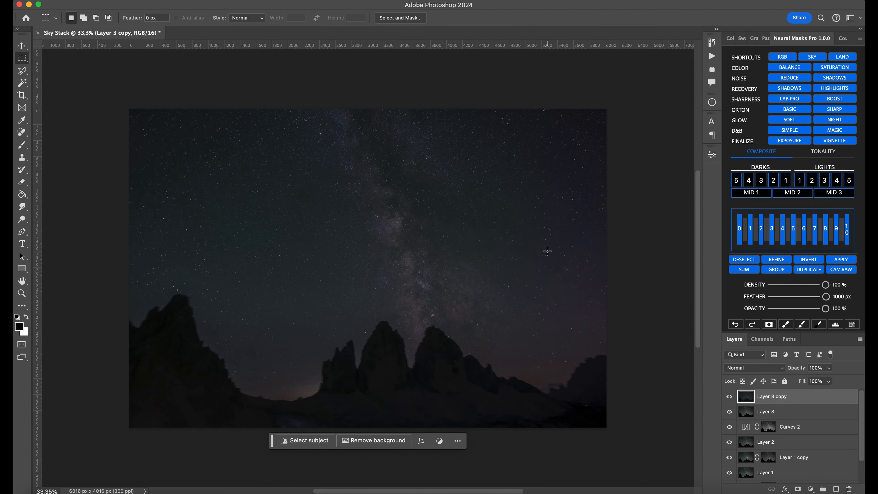
Build a Lights 2 luminosity mask from Layer 3 with Layer 3 copy hidden, and apply it as the Layer 3 copy mask
click(730, 397)
click(768, 410)
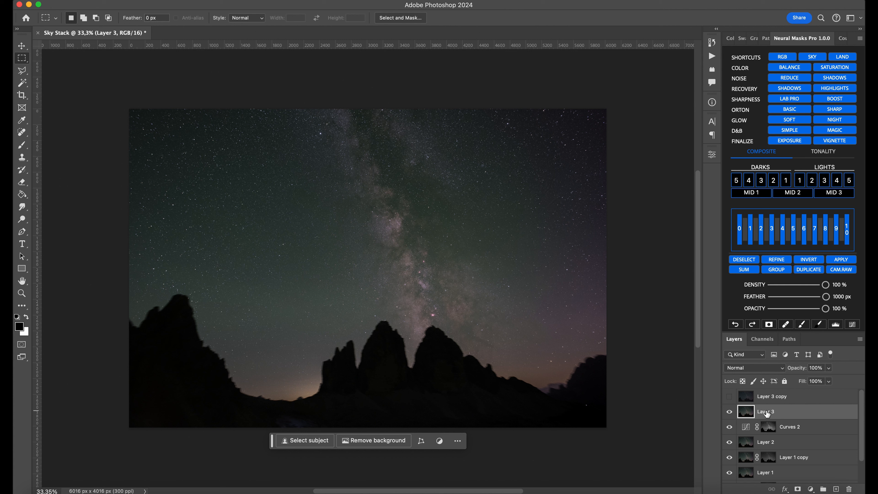
click(799, 180)
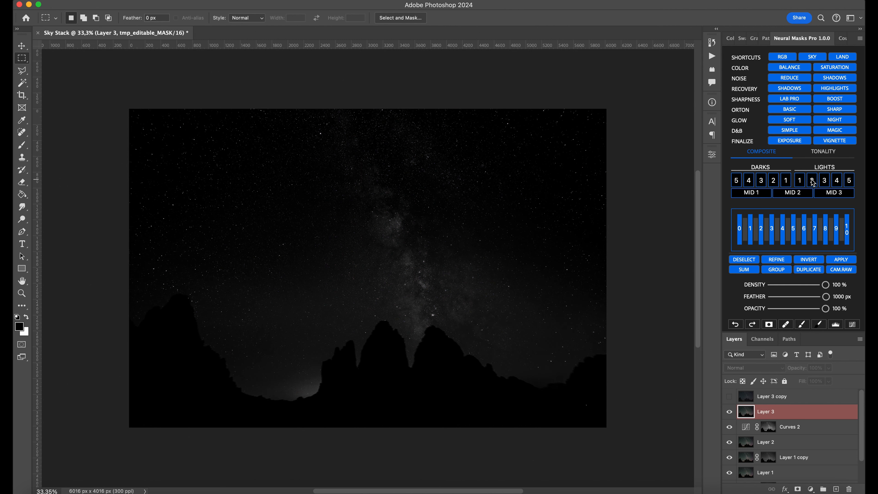
click(729, 397)
click(773, 399)
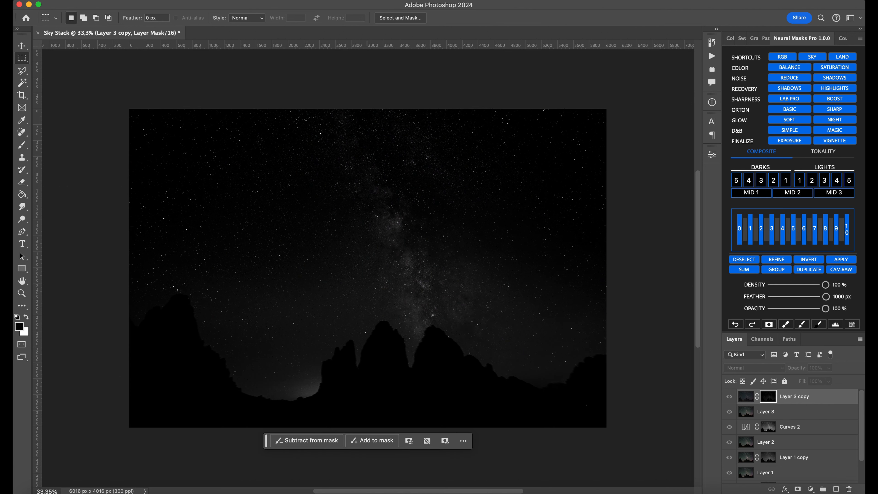
Brighten the Layer 3 copy mask in Camera Raw with whites +82 and exposure +0.27, then invert the mask
click(255, 0)
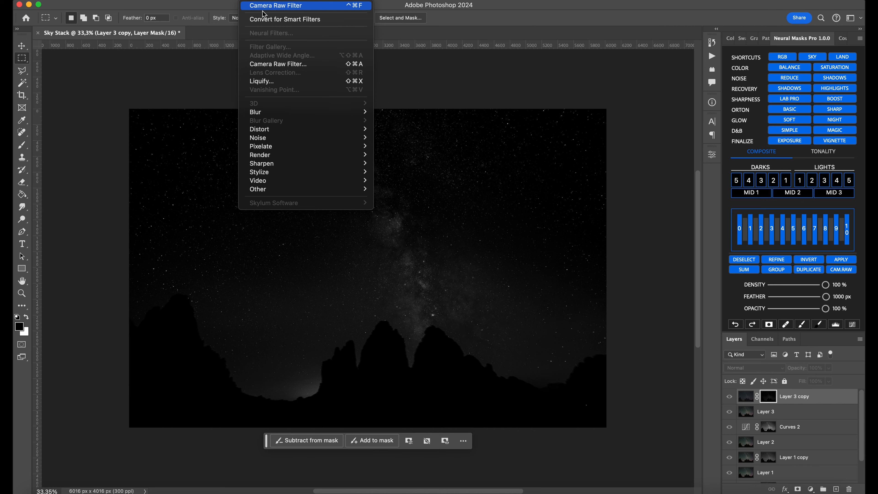
click(279, 64)
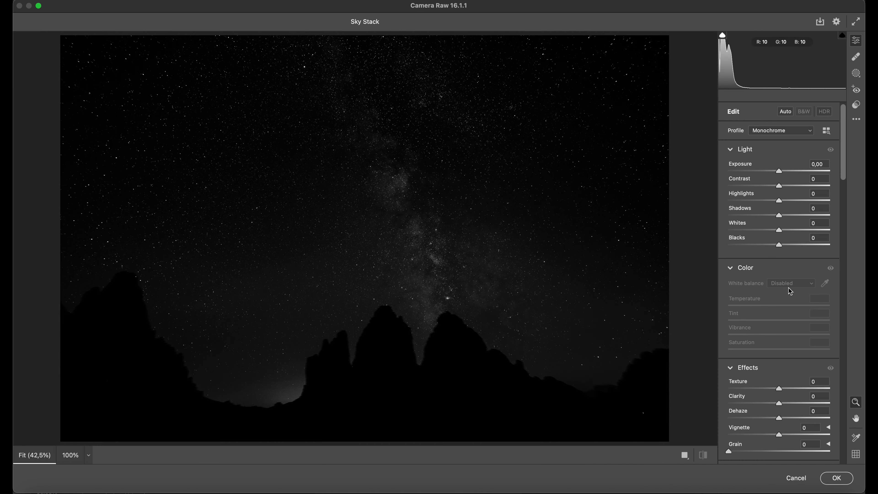
drag(779, 229, 815, 228)
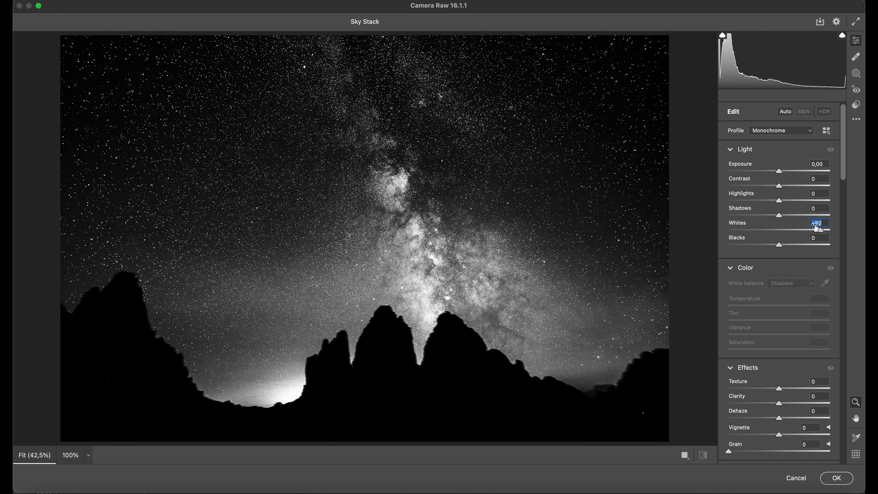
drag(779, 165, 780, 163)
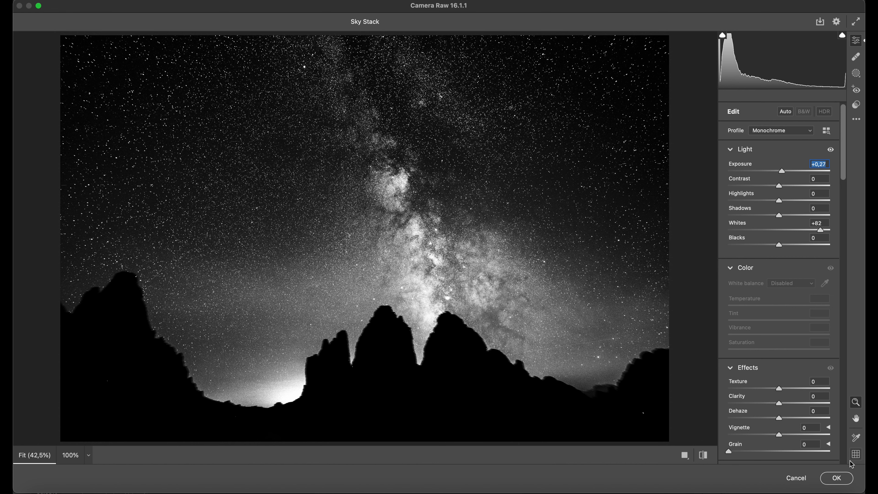
click(836, 477)
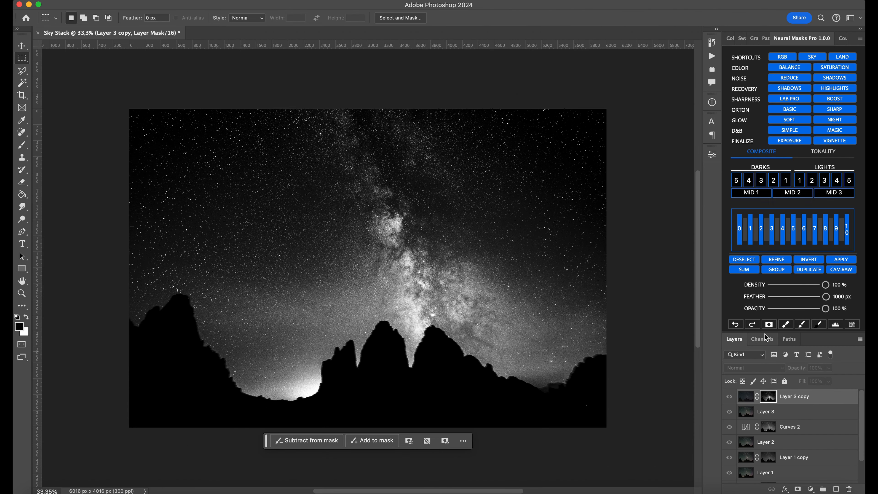
alt+click(768, 394)
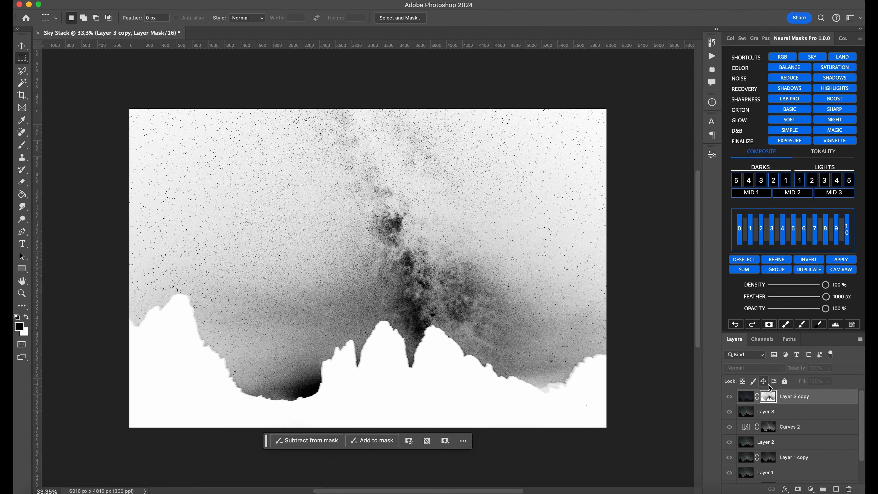
click(746, 399)
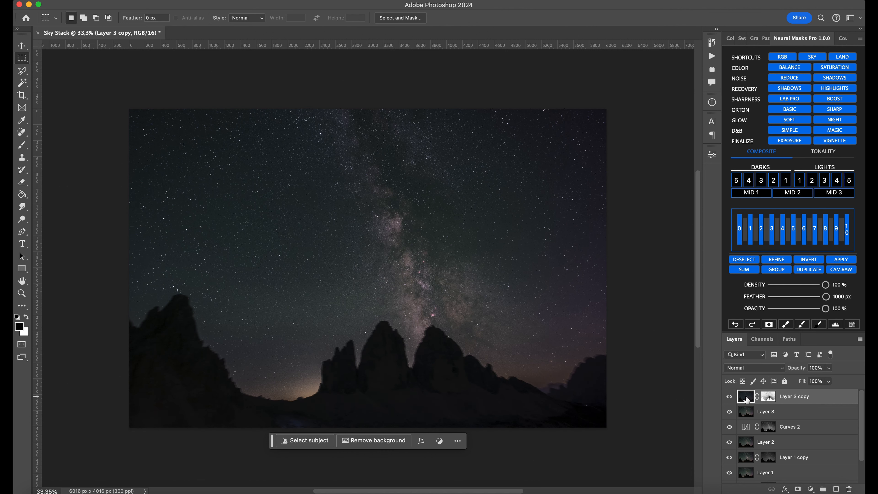
Compare the image with and without Layer 3 copy to judge its effect on the sky and mountains
click(729, 396)
click(729, 396)
click(729, 396)
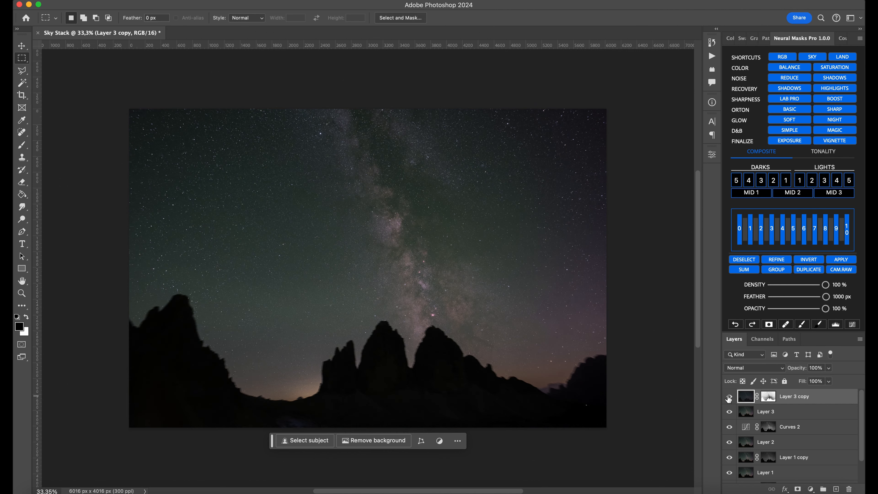
click(729, 396)
click(729, 397)
click(729, 397)
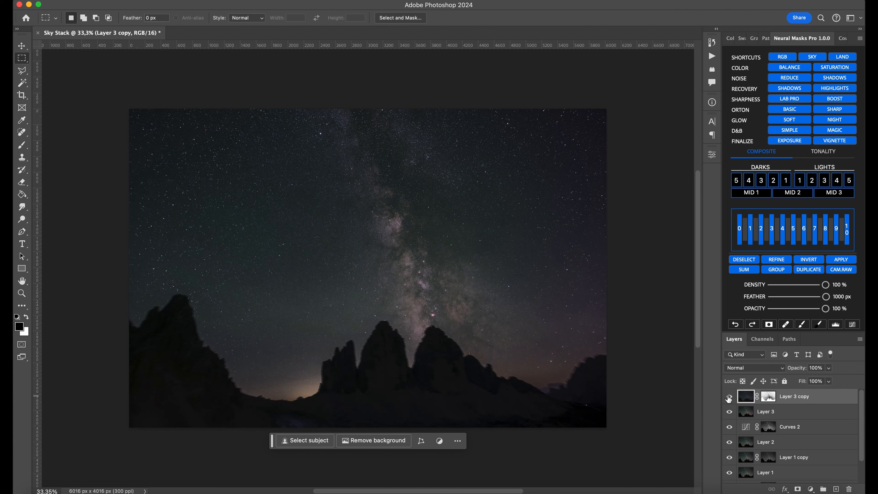
click(729, 396)
click(729, 397)
click(728, 396)
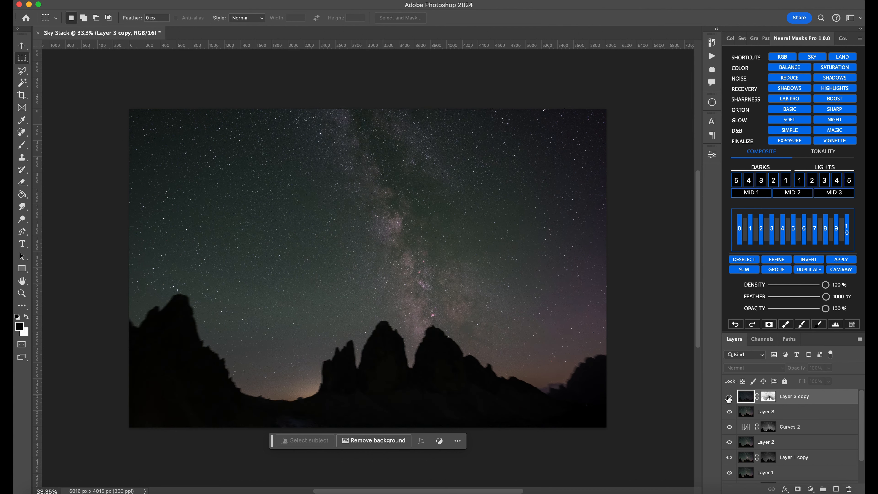
click(729, 397)
Stamp all visible layers into a new layer and add a Hue/Saturation adjustment masked with a Mid 2 luminosity mask
key(super+alt+shift+e)
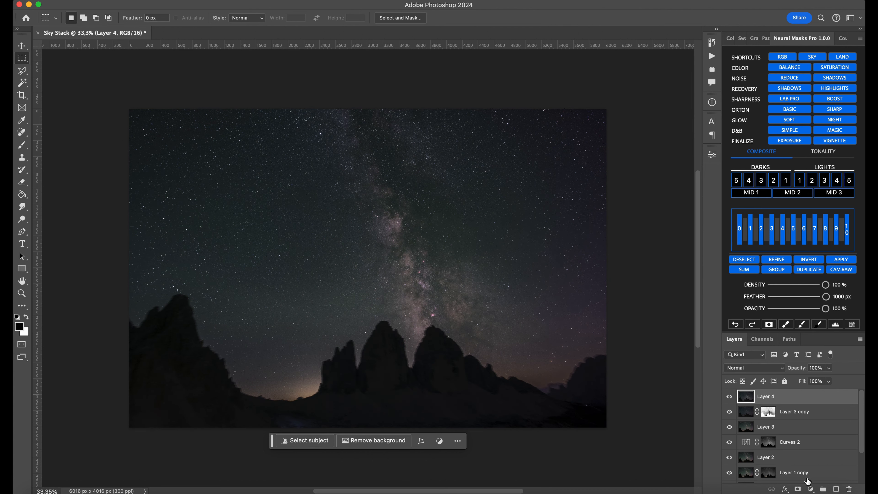
click(781, 193)
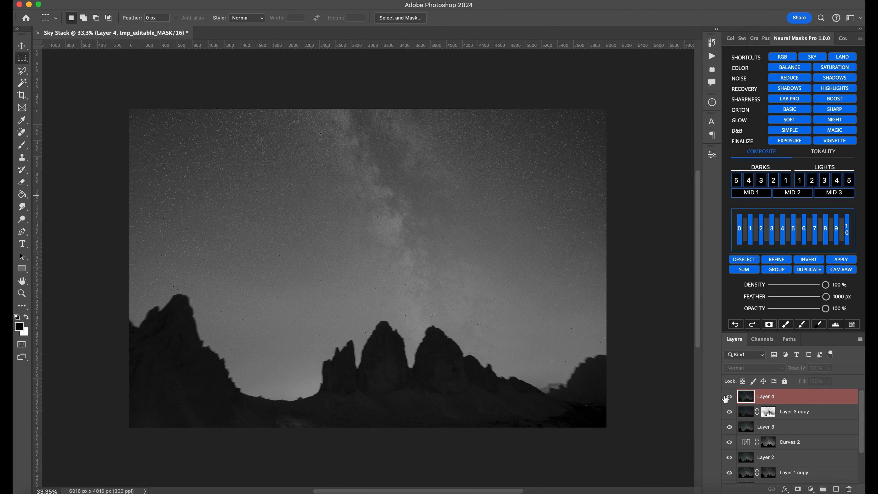
click(811, 489)
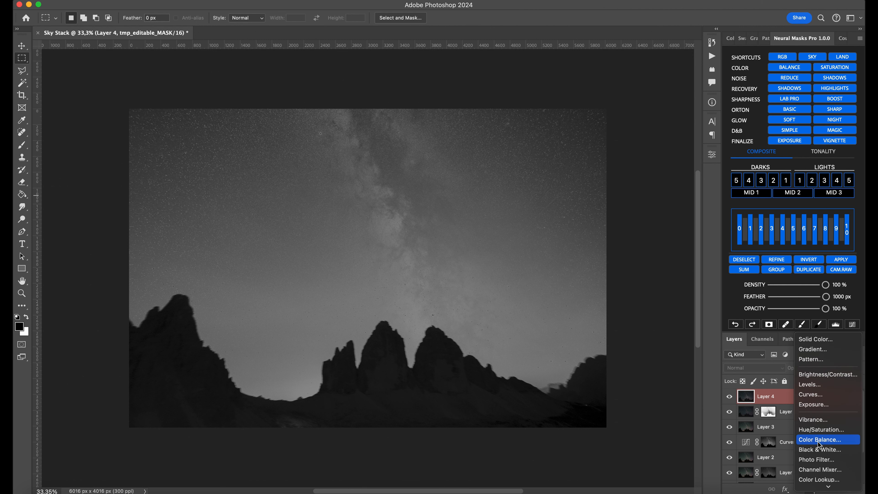
click(803, 387)
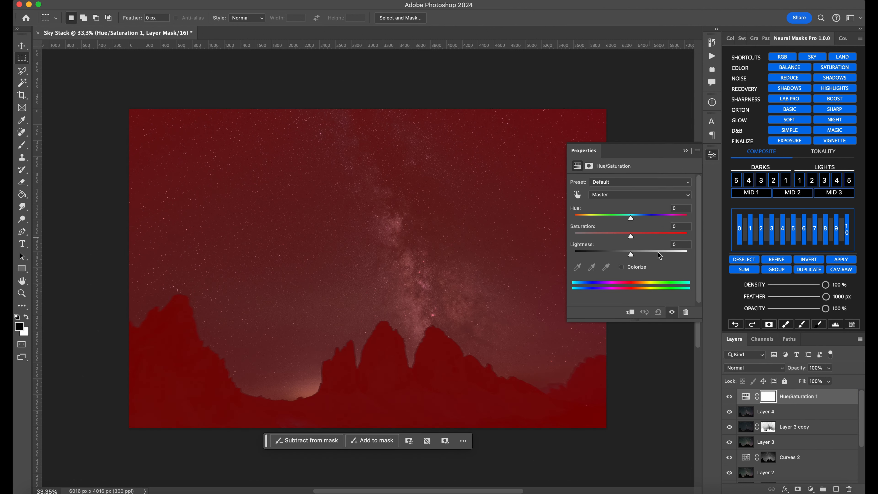
click(835, 260)
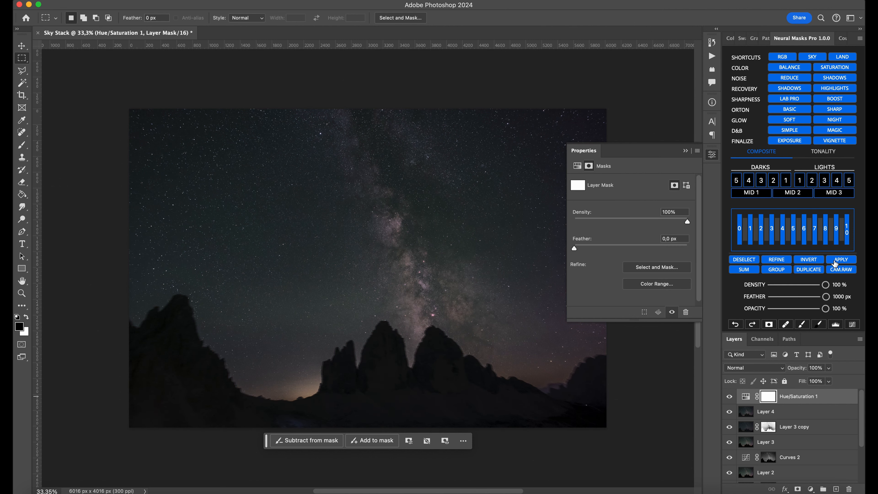
click(745, 397)
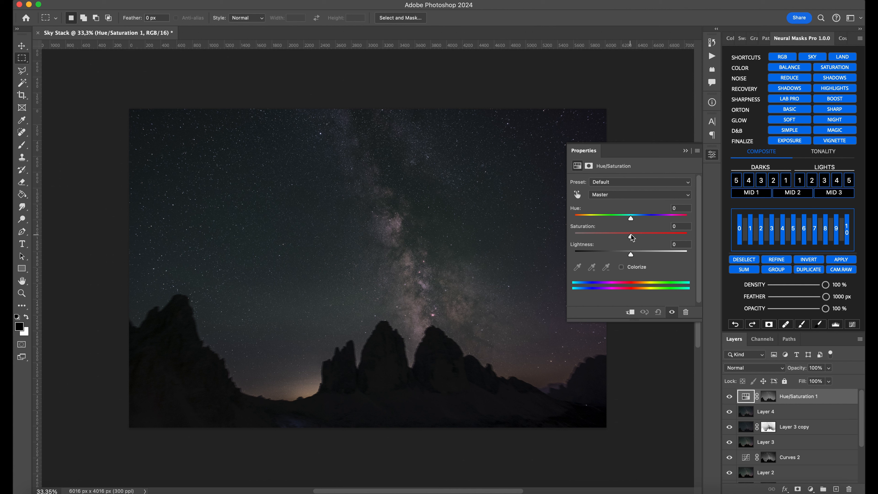
Set the Hue/Saturation adjustment to saturation +61 and lightness +8
drag(631, 237, 634, 217)
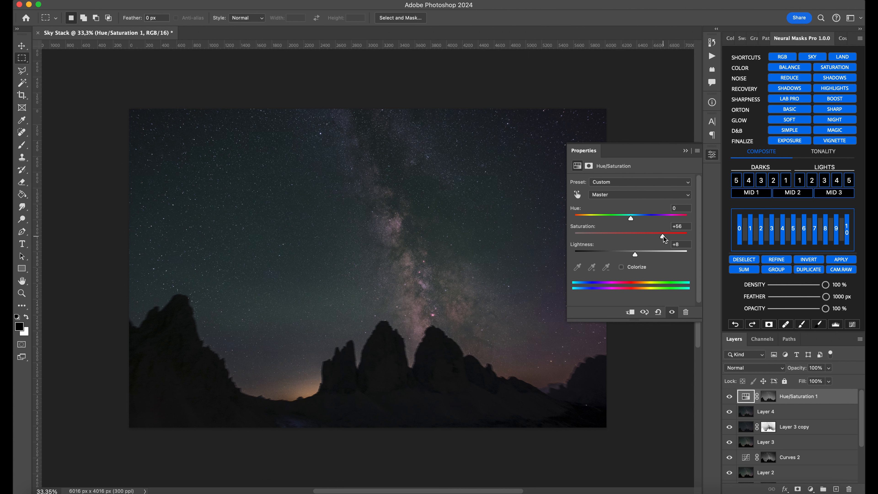
drag(665, 239, 667, 238)
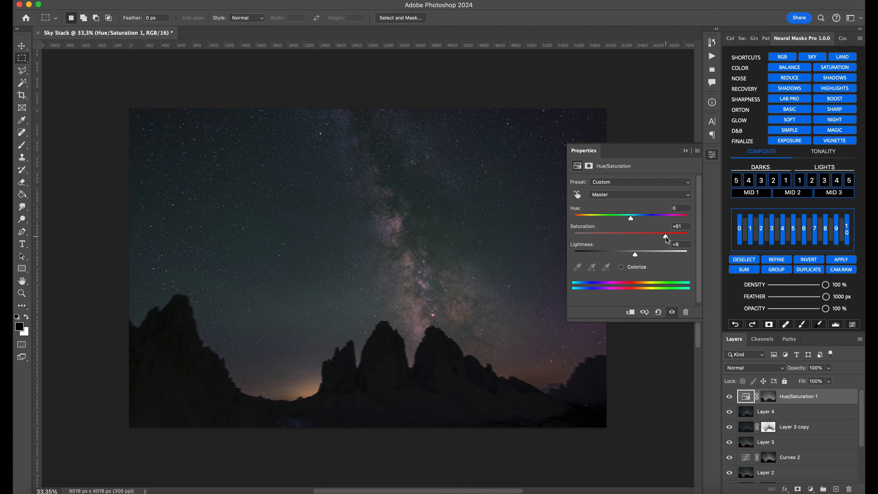
click(684, 151)
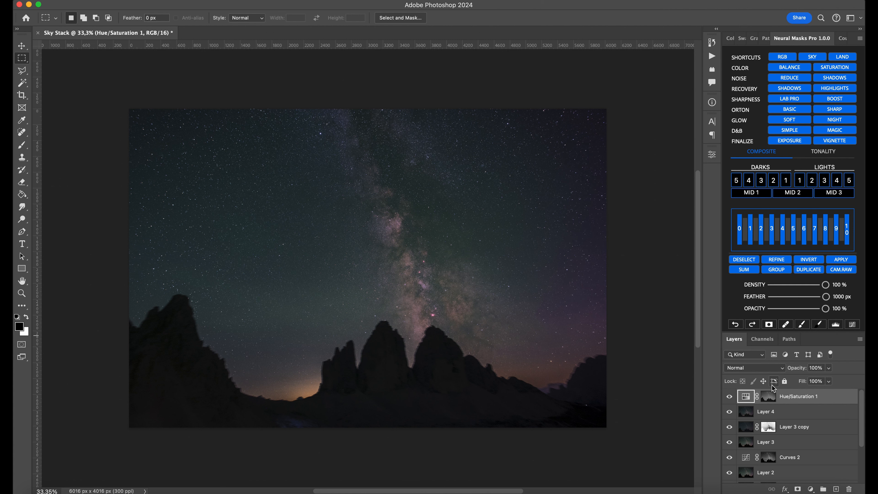
Stamp all visible layers above the Hue/Saturation adjustment, duplicate the stamped layer, and open the duplicate in the Camera Raw filter
key(super+alt+shift+e)
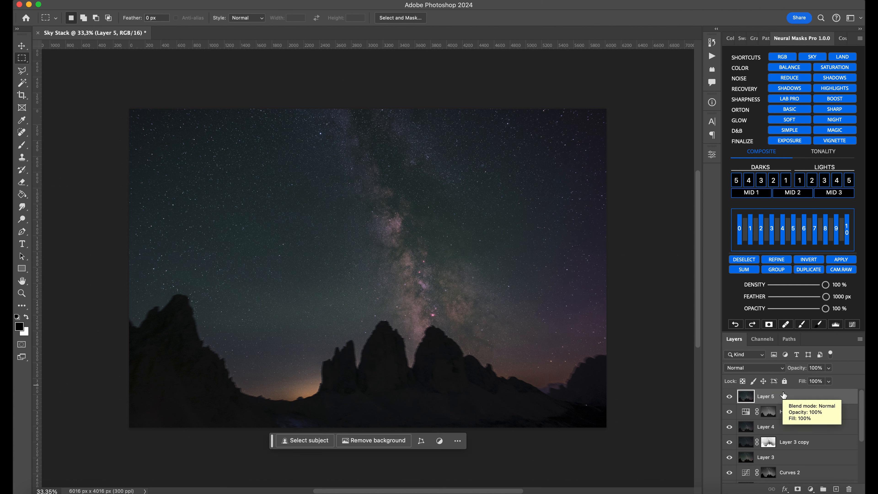
drag(780, 399, 836, 489)
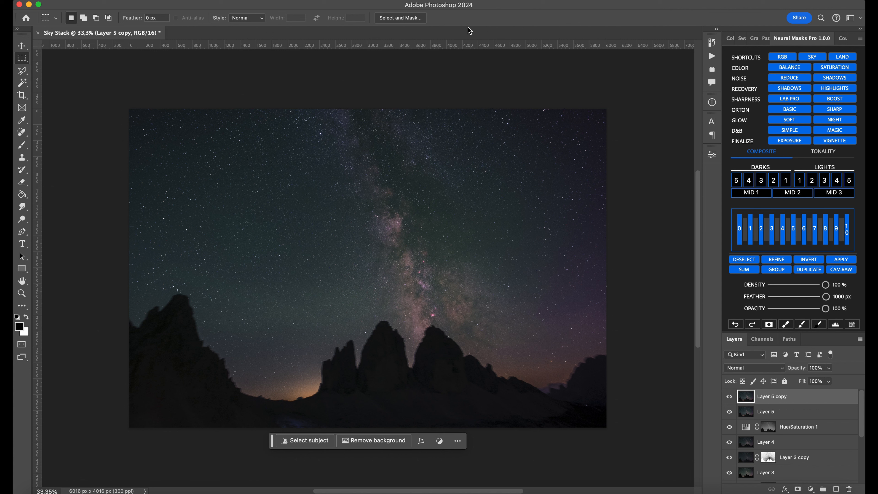
click(247, 1)
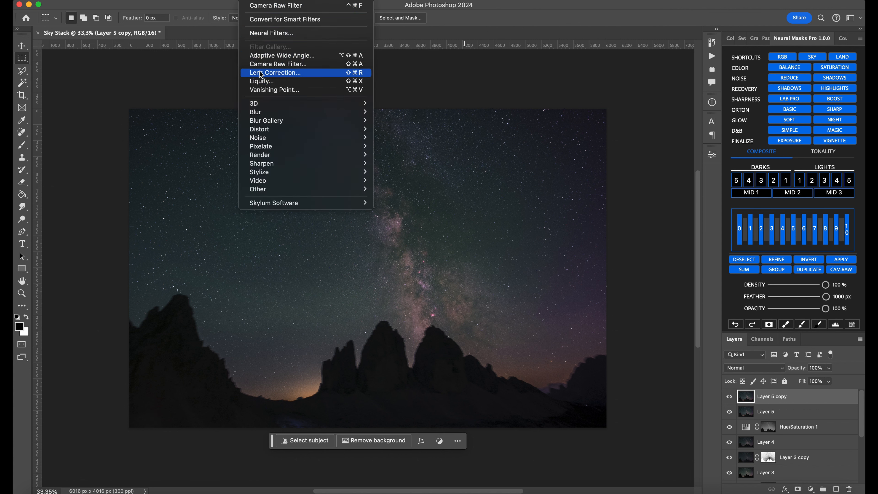
click(262, 65)
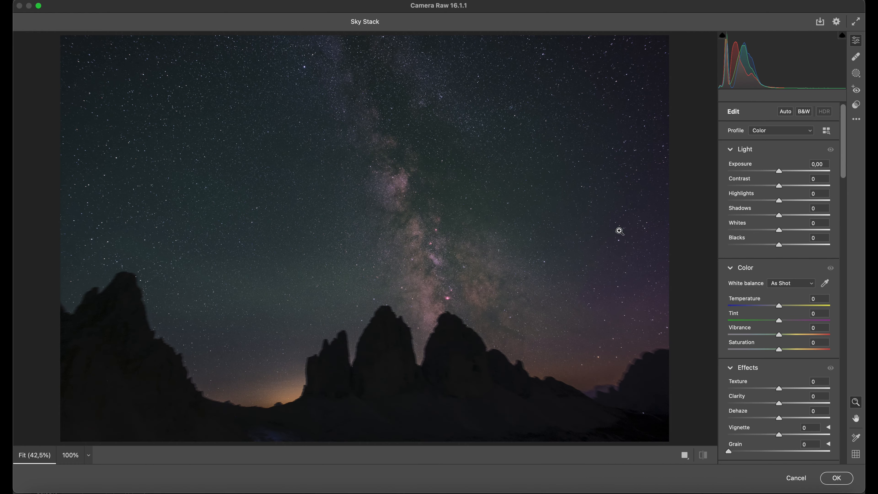
drag(577, 238, 571, 249)
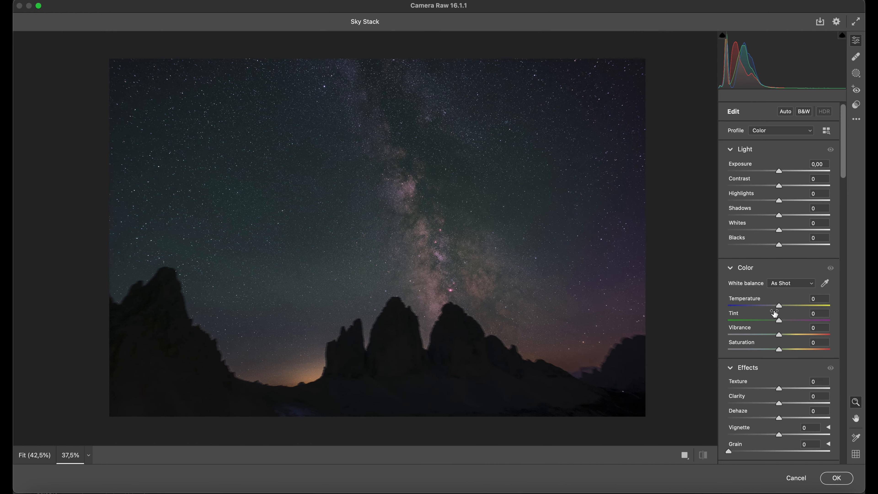
Brighten the Milky Way colours in the HSL mixer with luminance reds +33, oranges +69, greens +1 and aquas +30
scroll(775, 315, down, 10)
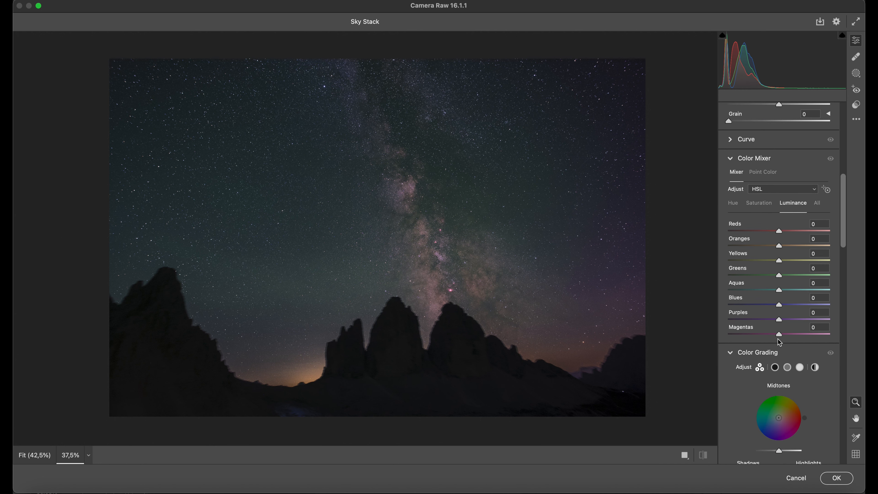
mouse_move(779, 276)
mouse_down()
mouse_move(738, 275)
mouse_move(798, 275)
mouse_move(744, 275)
mouse_move(779, 276)
mouse_move(759, 290)
mouse_move(811, 290)
mouse_move(778, 271)
mouse_up()
click(739, 207)
click(792, 204)
mouse_move(780, 290)
mouse_down()
mouse_move(771, 291)
mouse_move(794, 291)
mouse_up()
drag(779, 245, 796, 231)
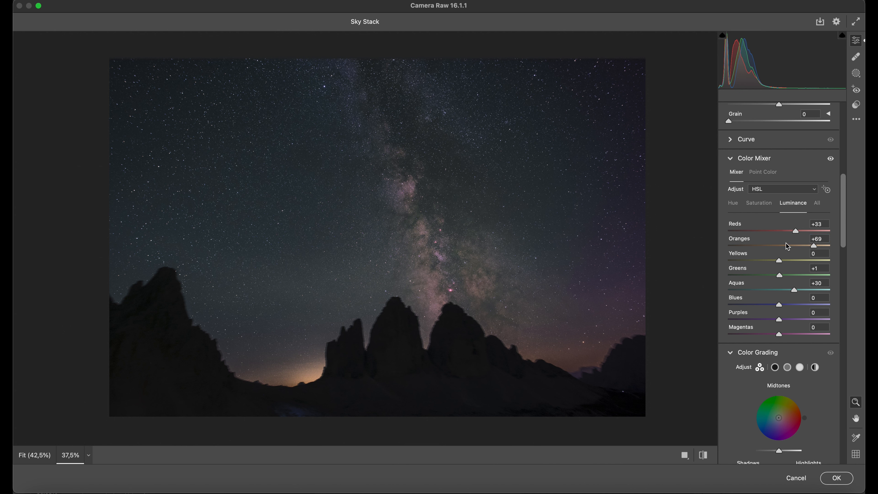
drag(779, 260, 798, 259)
Set the HSL saturation to reds +19, oranges +42, yellows +38 and aquas -28
click(766, 205)
mouse_move(779, 231)
mouse_down()
mouse_move(797, 231)
mouse_move(788, 231)
mouse_up()
drag(779, 245, 797, 260)
Set the exposure to +0.23 and apply the Camera Raw filter to Layer 5 copy
scroll(747, 146, up, 4)
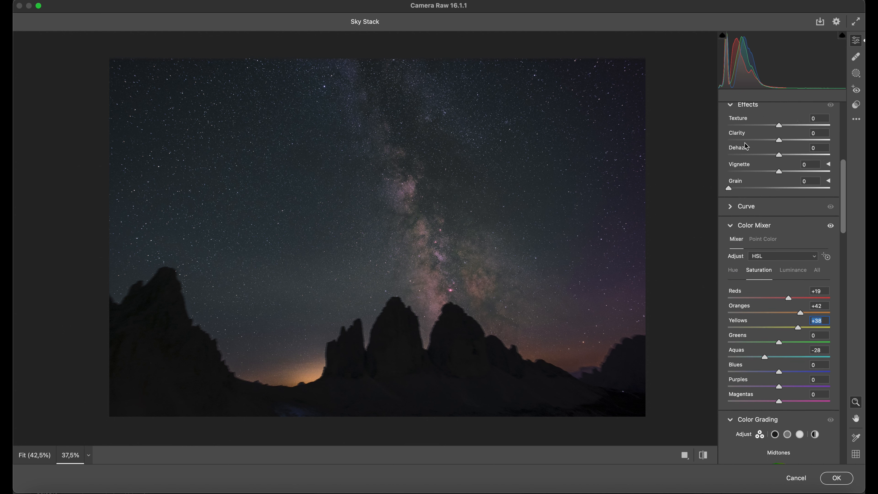
scroll(747, 146, up, 8)
drag(759, 171, 761, 171)
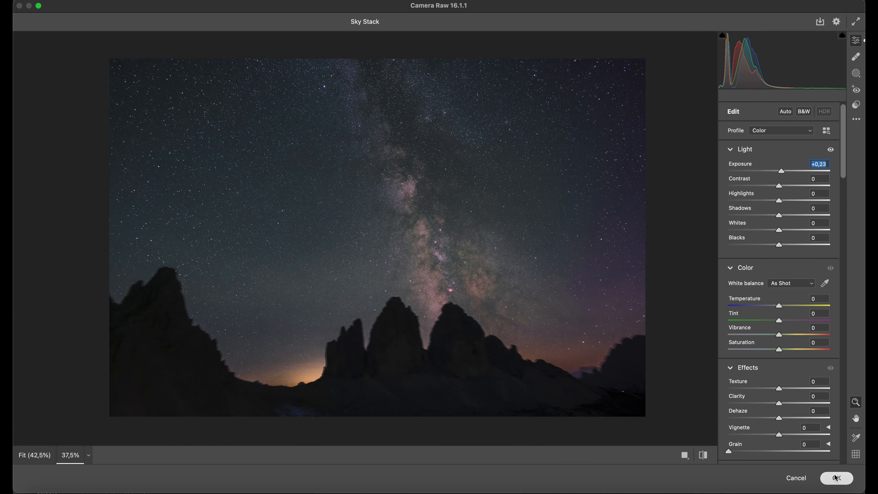
key(Return)
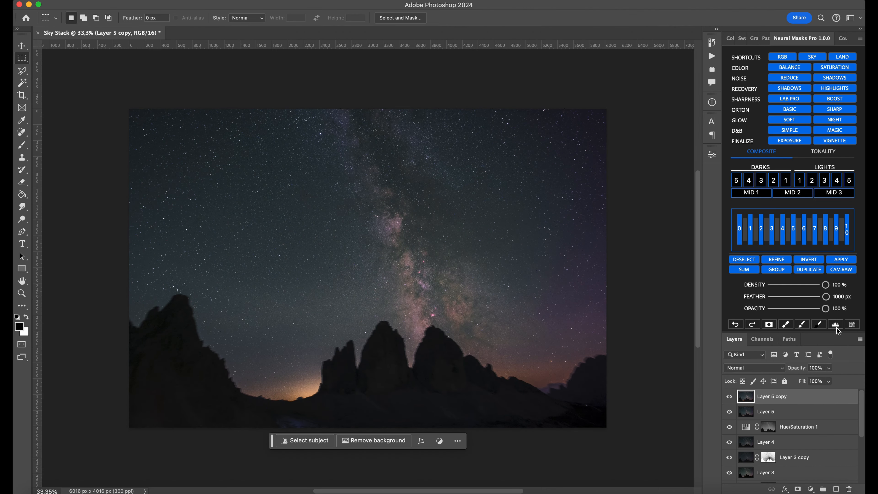
Hide Layer 5 copy, build a Mid 2 luminosity mask, and refine that mask in Camera Raw with clarity +100 and contrast +41
click(729, 396)
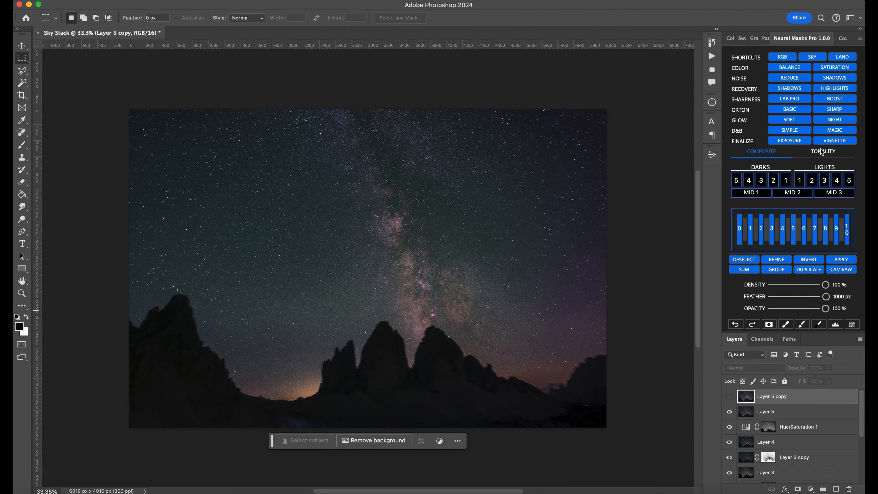
click(795, 193)
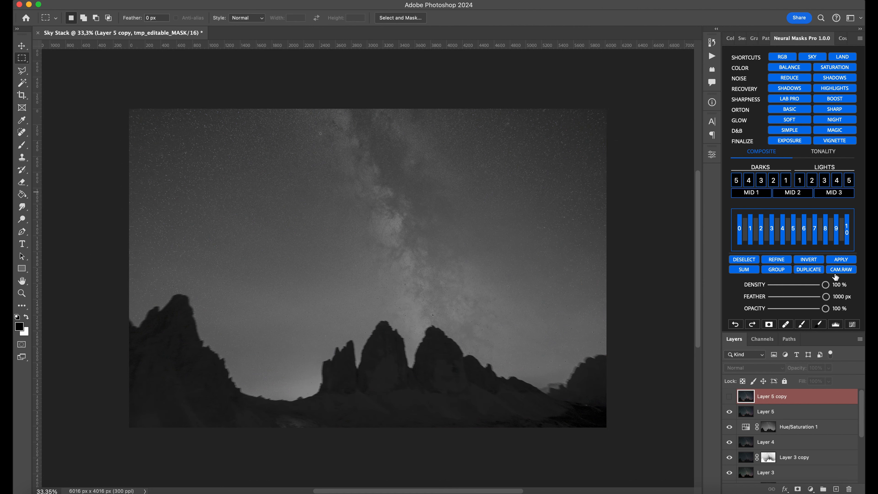
click(835, 270)
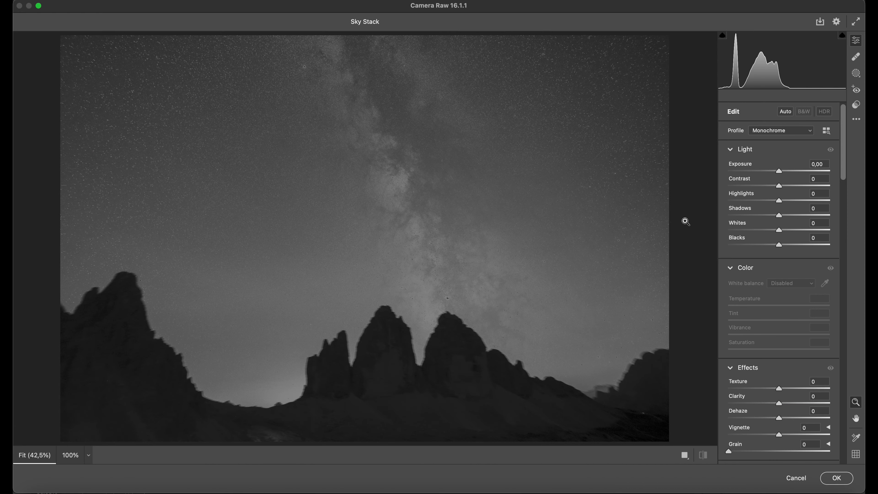
drag(779, 403, 830, 404)
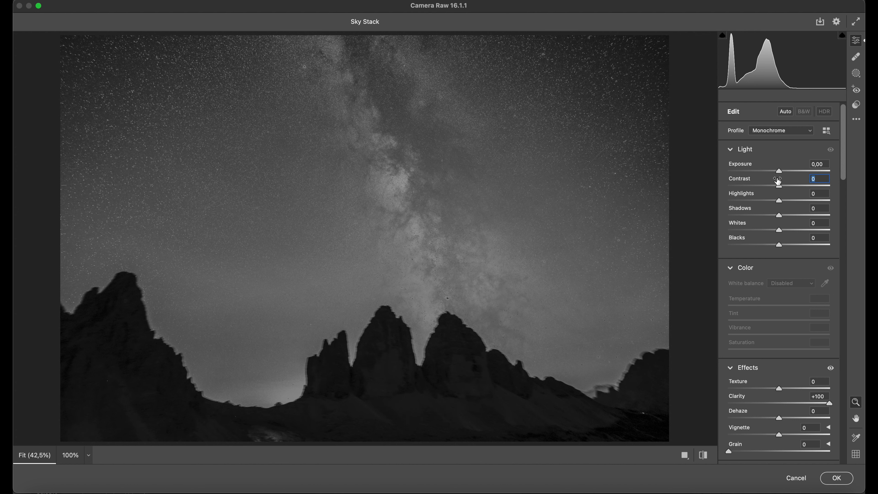
drag(778, 180, 797, 182)
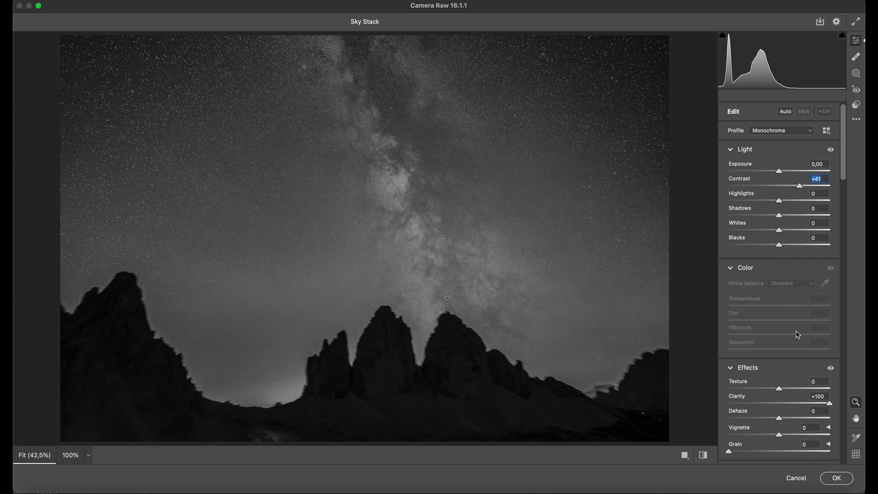
click(835, 479)
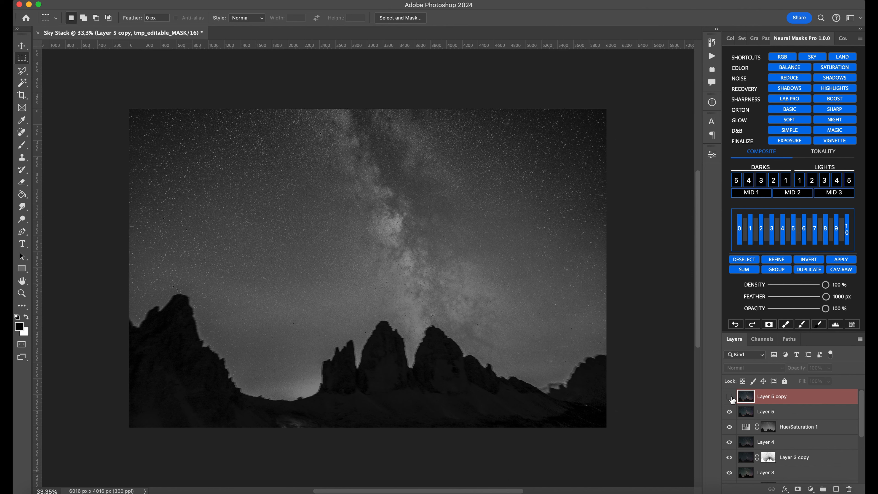
Show Layer 5 copy, apply the refined luminosity mask to it, and invert that layer mask
click(729, 396)
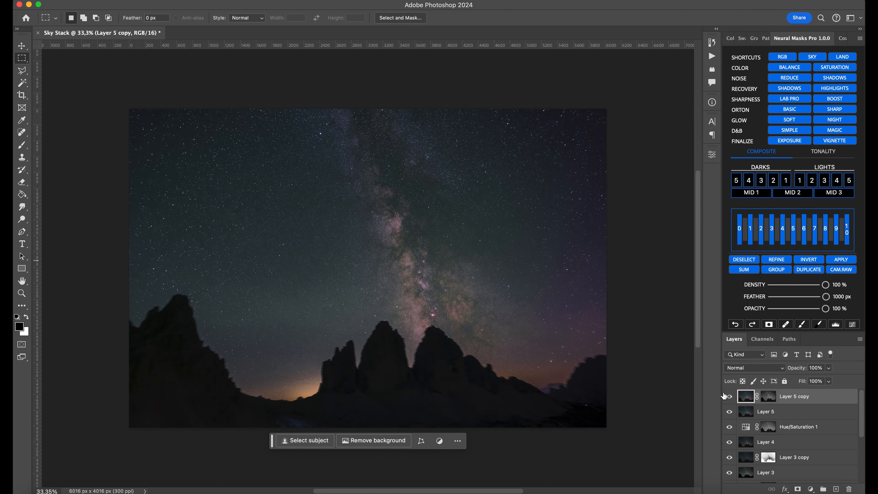
click(729, 396)
click(729, 397)
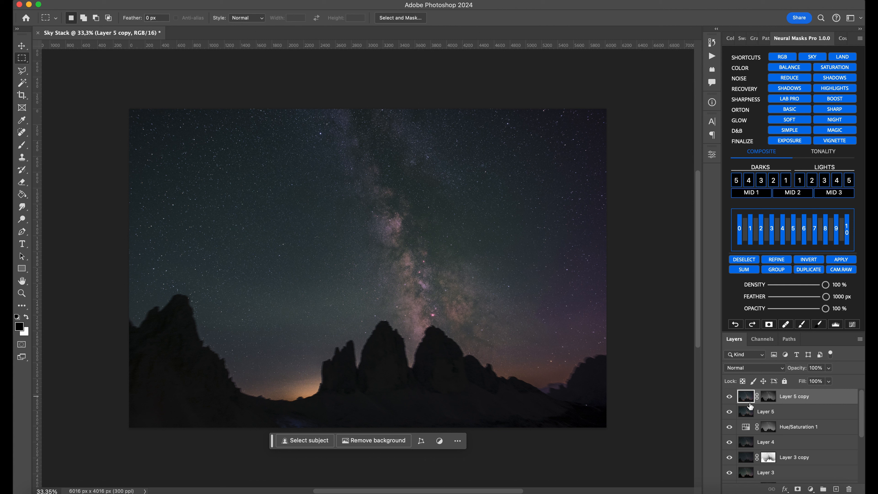
click(768, 396)
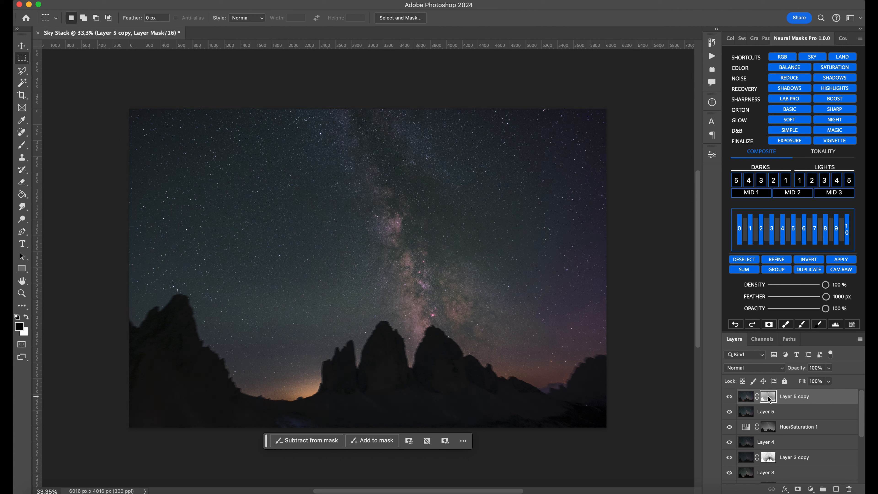
Compare the sky with and without Layer 5 copy to judge the effect of its inverted mask
click(729, 396)
click(730, 397)
click(730, 396)
click(730, 396)
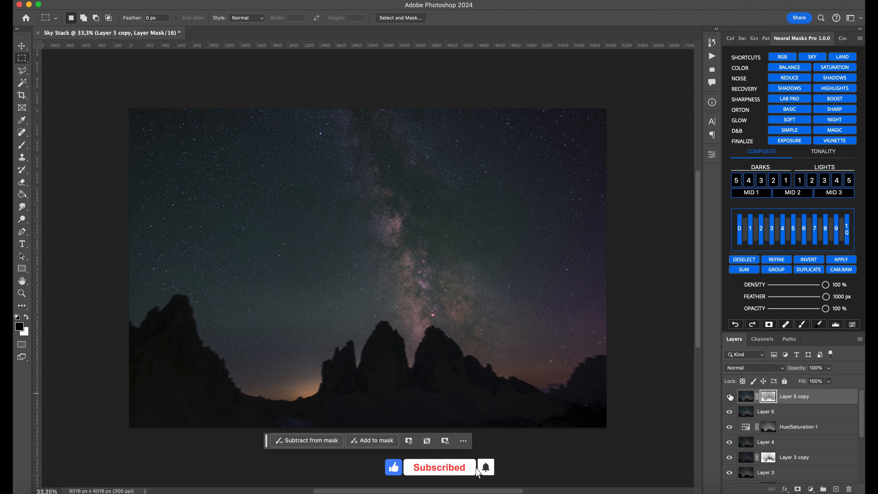
click(730, 396)
click(729, 397)
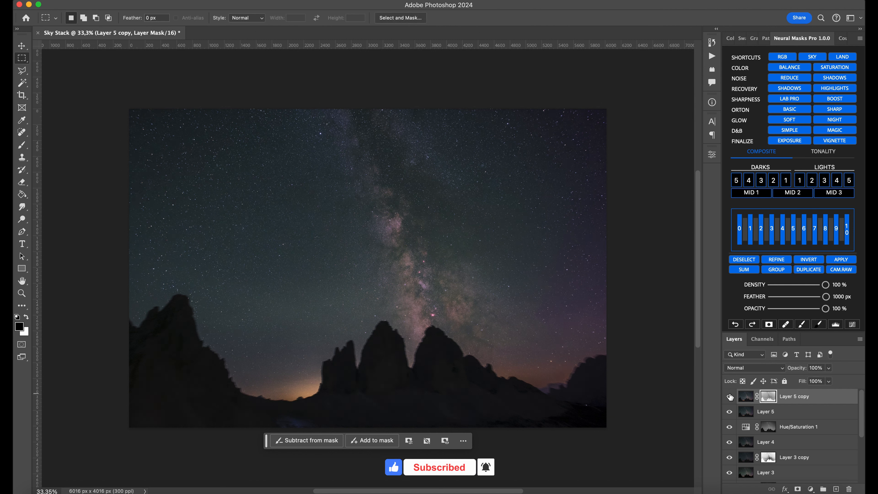
click(729, 396)
click(729, 396)
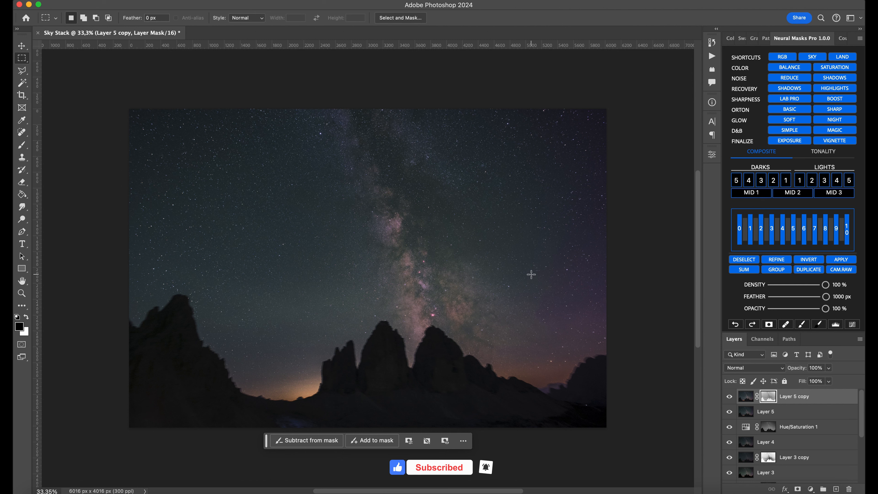
Stamp all visible layers into a new layer and run the Boost sharpness action on it
scroll(531, 275, down, 3)
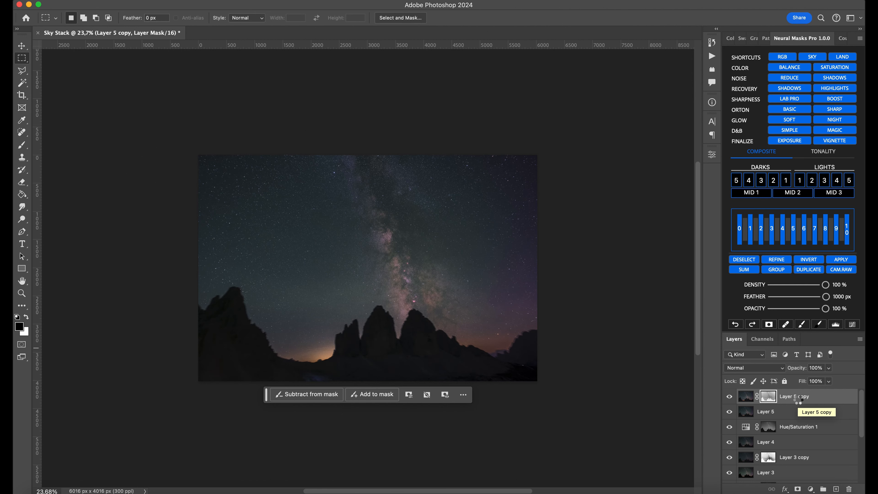
key(super+alt+shift+e)
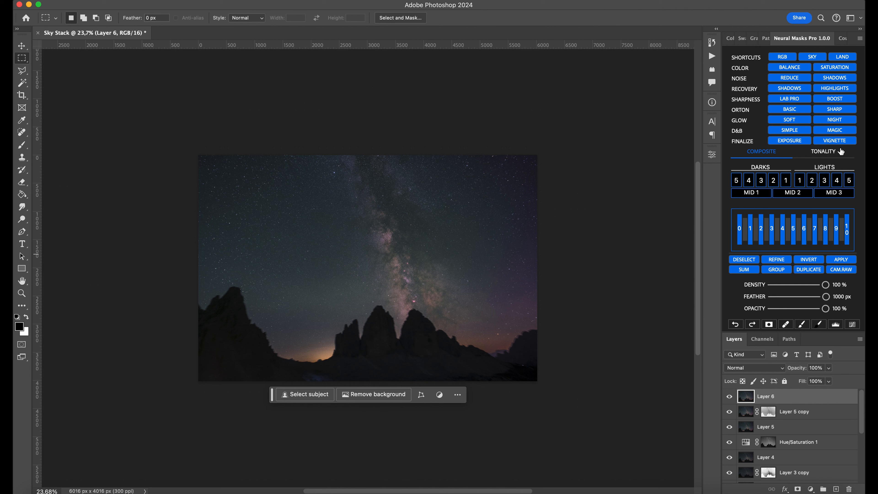
click(833, 99)
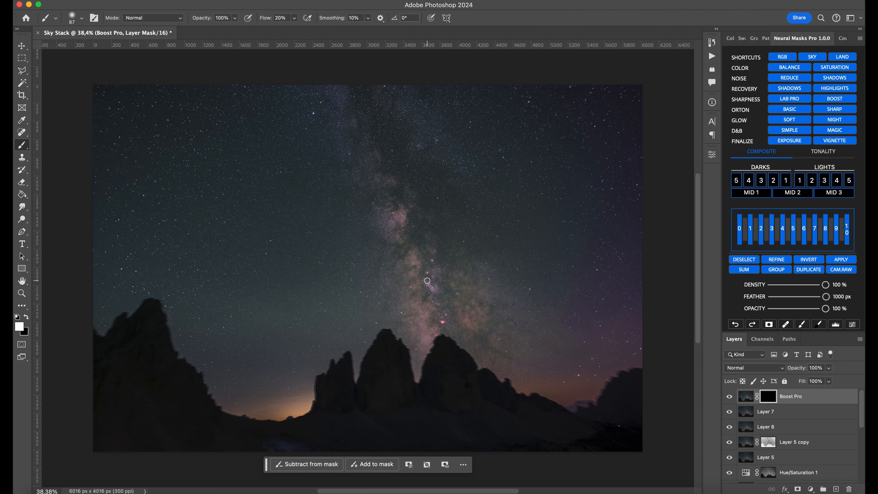
Paint white on the Boost Pro mask over the Milky Way core with a soft 444 px brush at 50% flow
right_click(428, 281)
click(528, 303)
click(280, 17)
text(50)
right_click(455, 264)
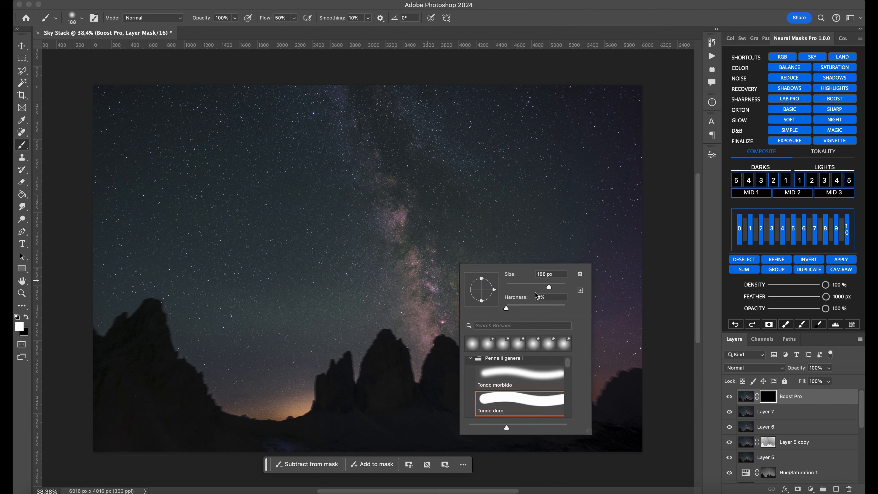
click(558, 285)
mouse_move(422, 265)
mouse_down()
mouse_move(425, 325)
mouse_move(466, 291)
mouse_move(422, 328)
mouse_move(391, 241)
mouse_up()
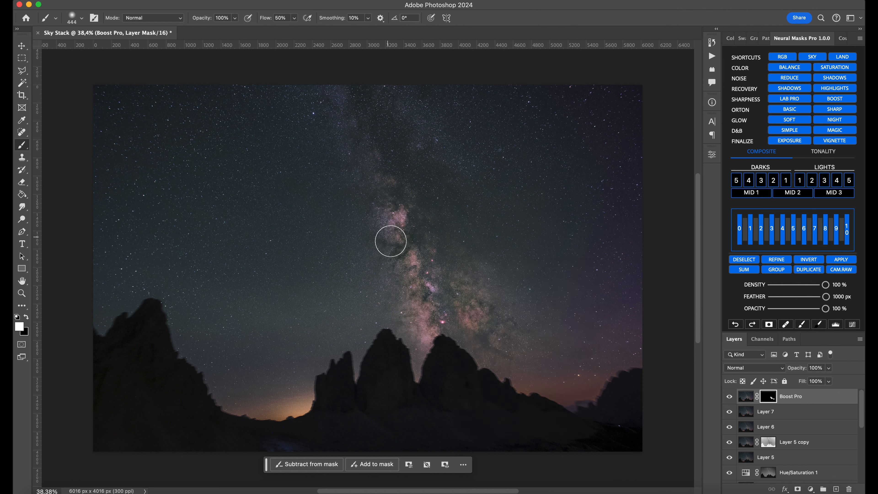
Enlarge the brush to 1040 px, paint the upper Milky Way into the Boost Pro mask, and check the layer's effect
right_click(439, 251)
click(545, 273)
drag(391, 182, 393, 110)
scroll(439, 112, down, 3)
click(730, 396)
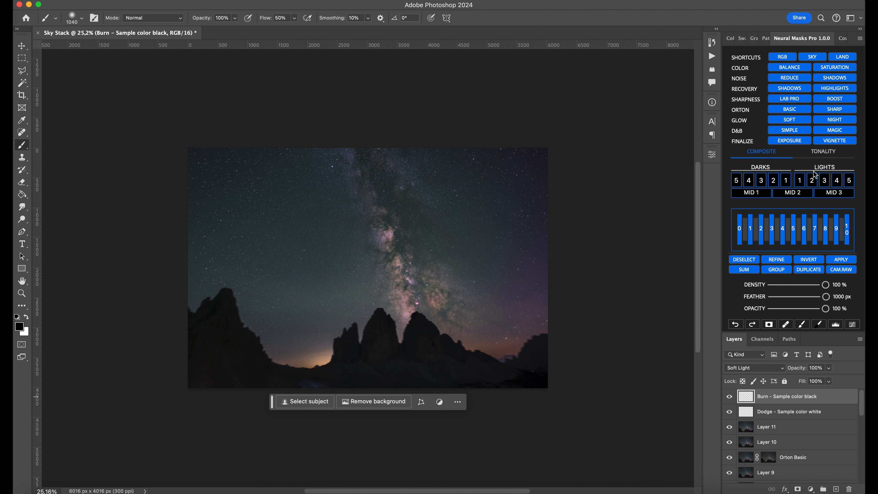
Build a Lights 2 mask, refine it in Camera Raw with clarity +100, highlights -100 and more contrast, and apply it to the Burn layer
click(809, 183)
click(835, 269)
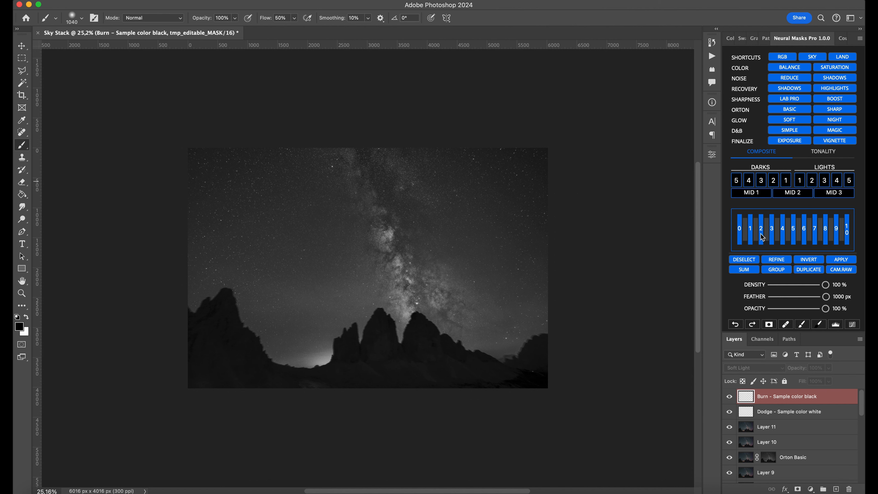
drag(778, 403, 830, 403)
drag(779, 200, 720, 204)
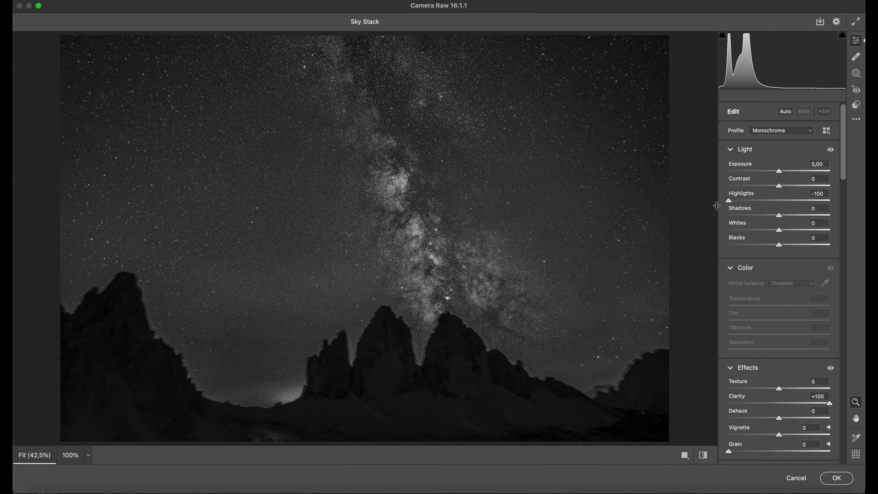
drag(779, 186, 794, 184)
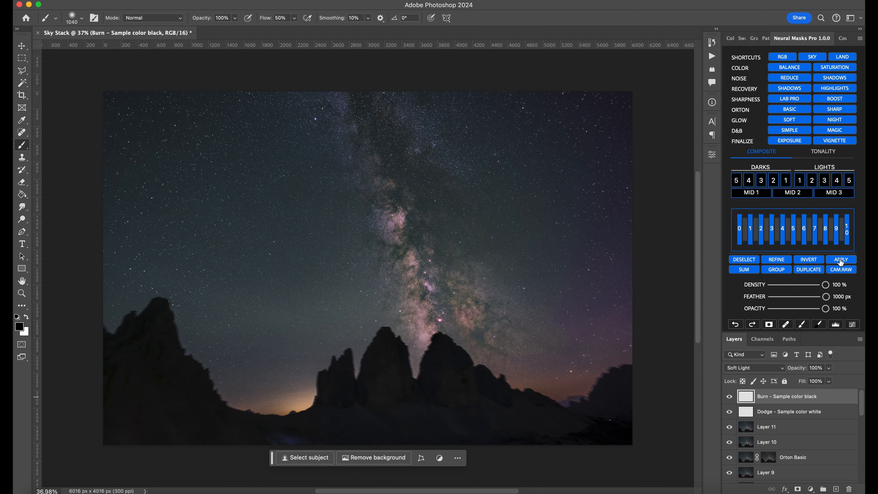
click(841, 262)
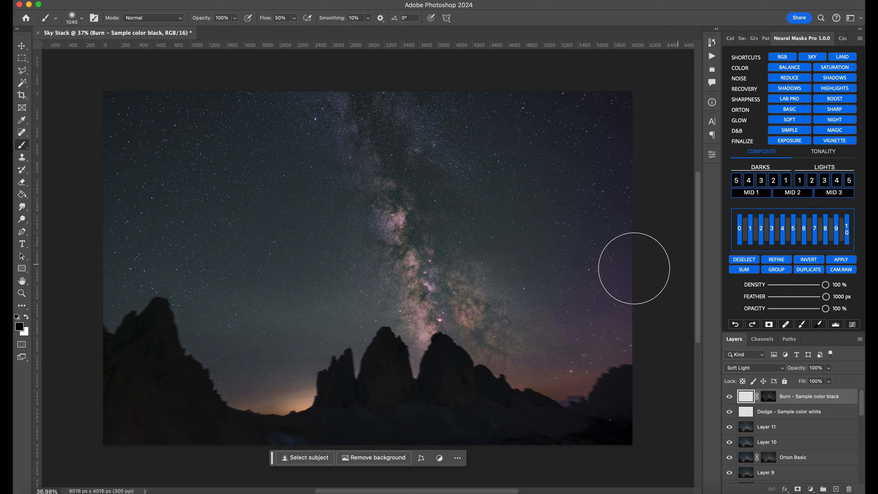
Brighten the Milky Way's light areas on the masked Burn layer with a white 444 px brush at 20% flow, and check the effect
scroll(442, 309, up, 3)
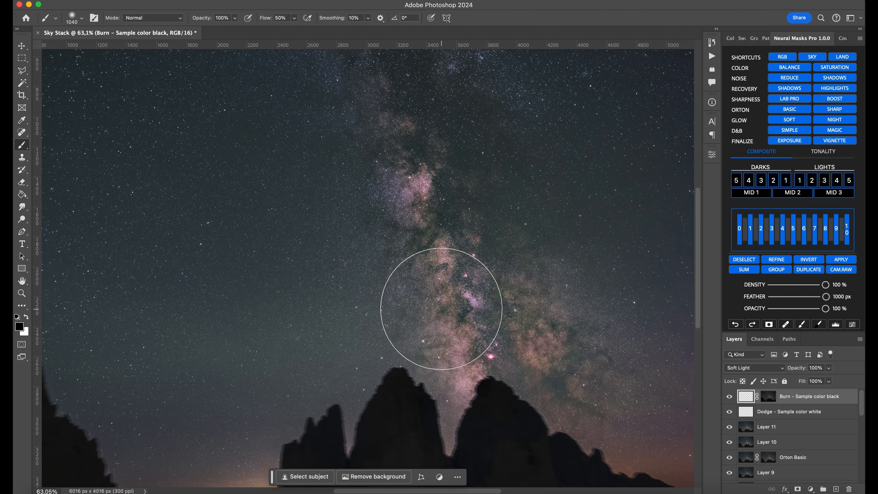
click(27, 317)
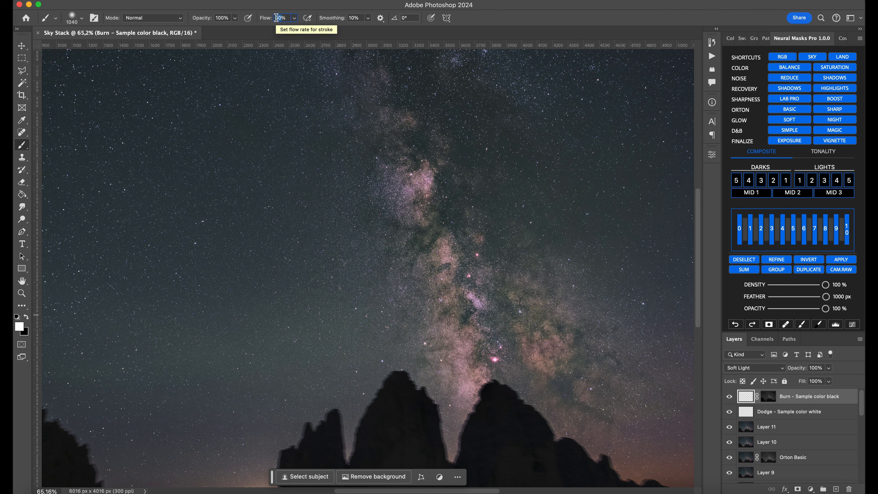
right_click(451, 286)
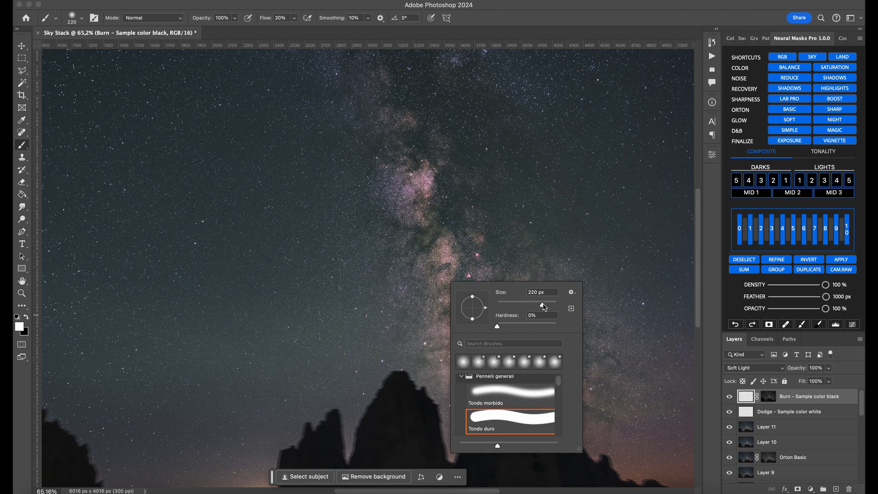
drag(543, 305, 547, 305)
click(418, 189)
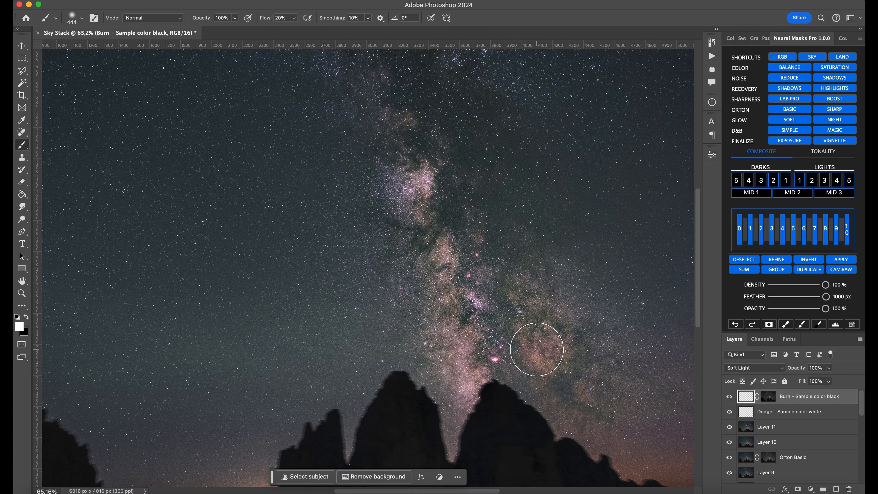
scroll(401, 135, up, 10)
click(732, 397)
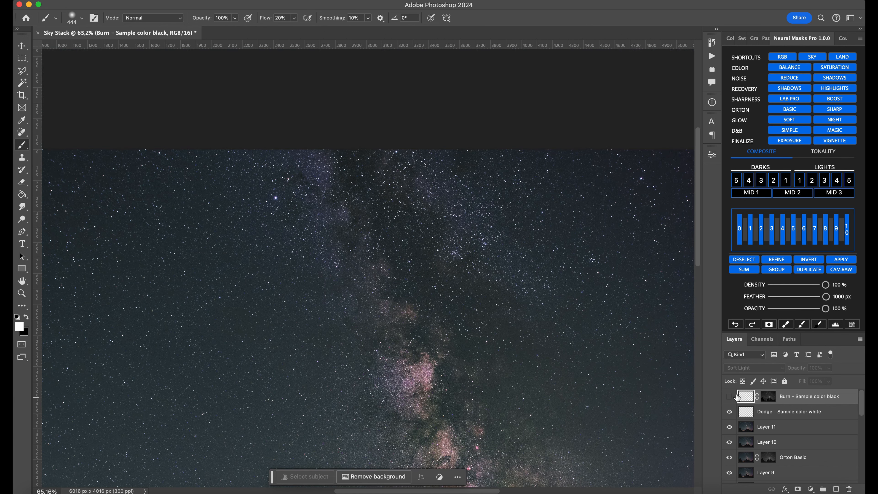
Build a Darks 2 luminosity mask for the Dodge layer, increase its contrast in Camera Raw, and apply it as the layer mask
click(793, 412)
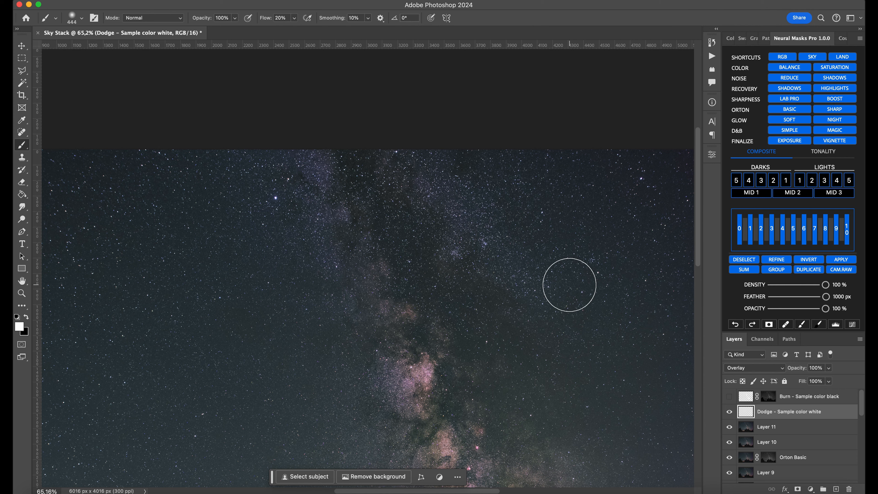
scroll(569, 285, down, 3)
scroll(569, 285, down, 6)
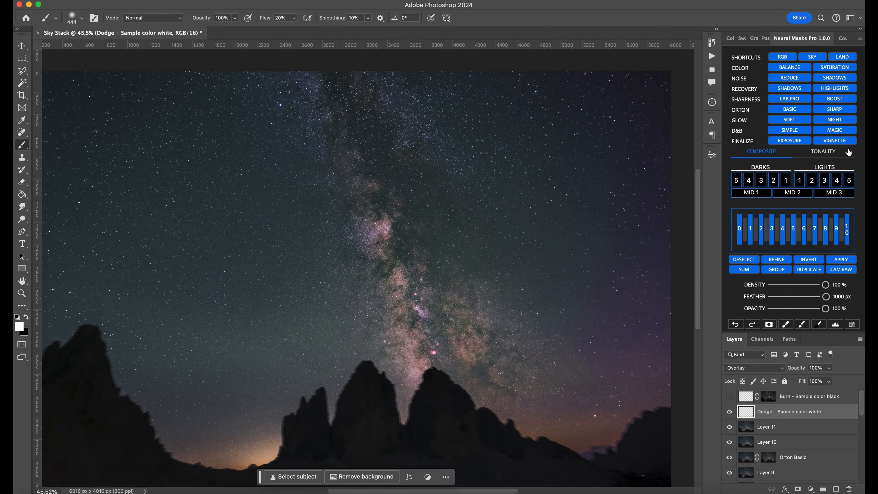
click(774, 179)
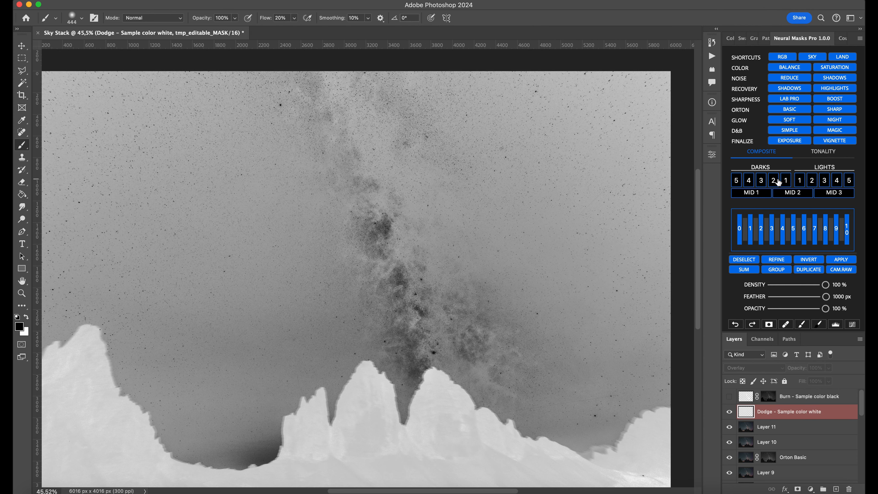
click(841, 269)
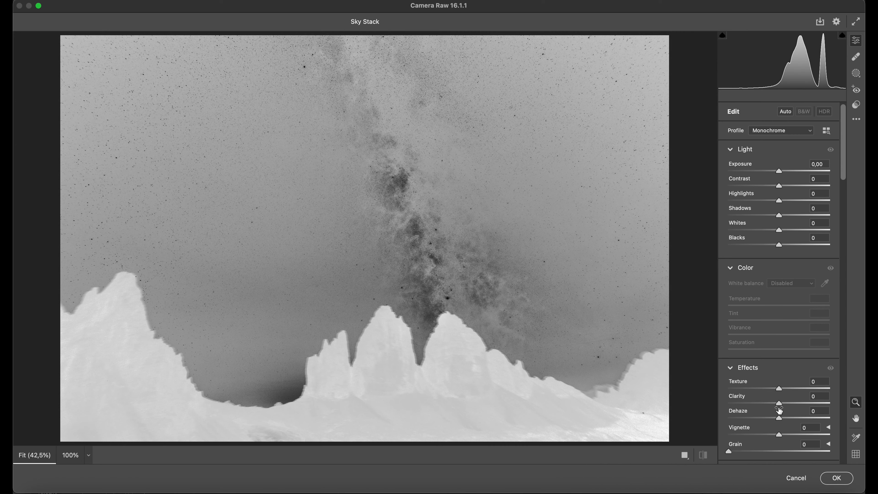
mouse_move(779, 181)
mouse_down()
mouse_move(807, 182)
mouse_move(777, 168)
mouse_up()
click(837, 474)
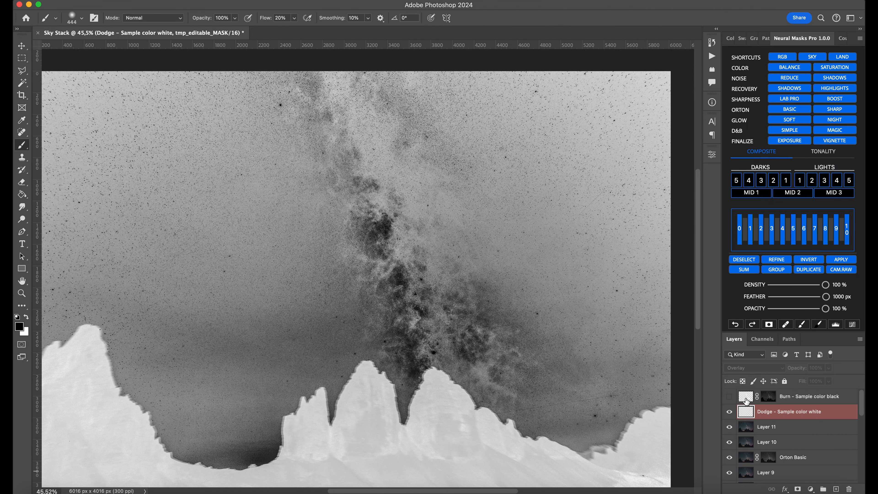
click(837, 258)
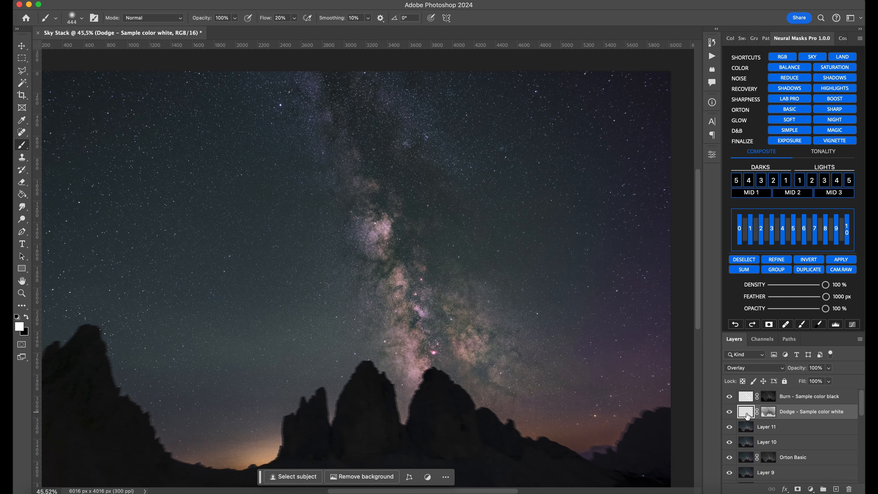
Set the foreground colour to the near-black 121212
click(27, 316)
click(19, 328)
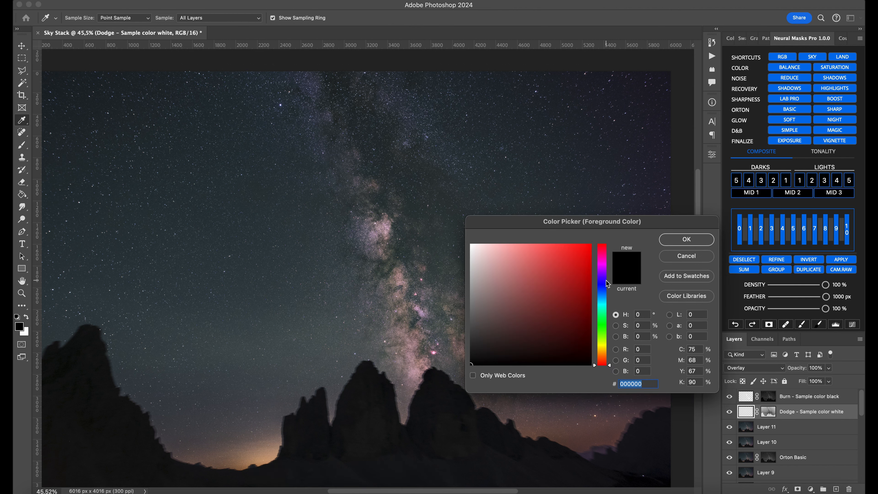
click(603, 284)
mouse_move(490, 364)
mouse_down()
mouse_move(491, 355)
mouse_move(465, 355)
mouse_up()
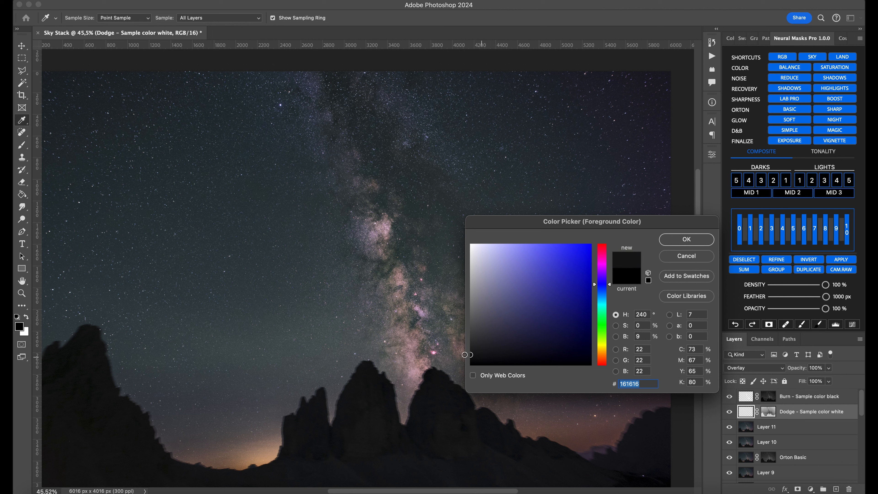
text(121212)
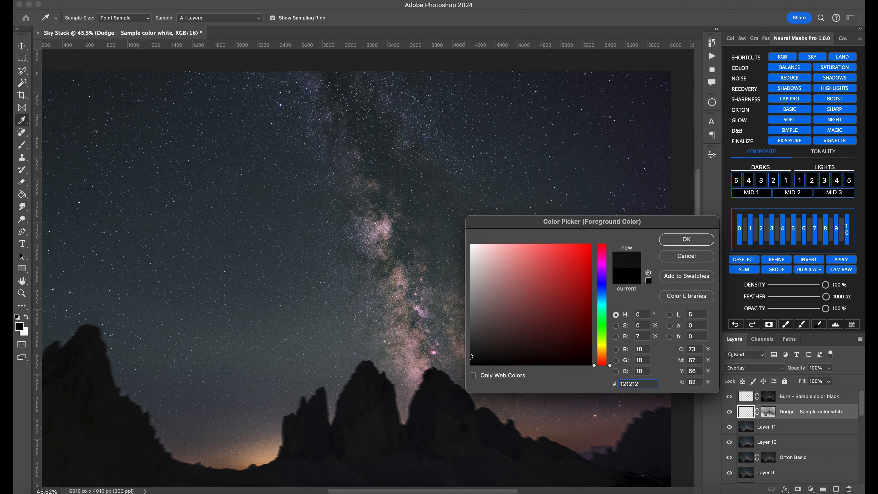
click(678, 239)
Darken the Milky Way's dark areas on the masked Dodge layer with the near-black brush, check the effect, and lower the layer's opacity
key(b)
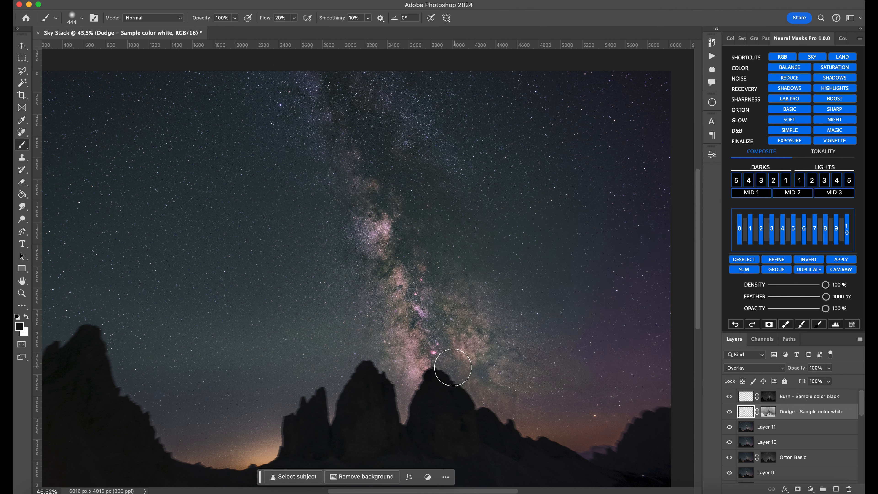
mouse_move(447, 364)
mouse_down()
mouse_move(519, 354)
mouse_move(460, 367)
mouse_up()
key(super+z)
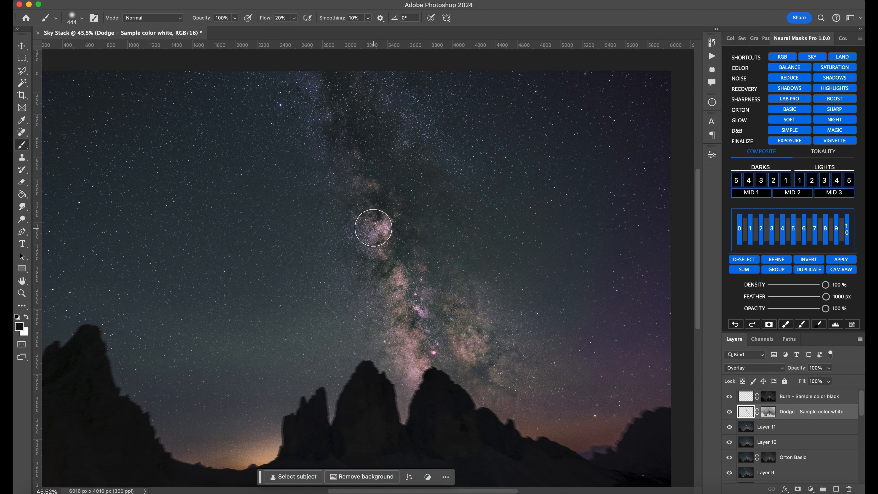
scroll(373, 227, down, 5)
click(729, 412)
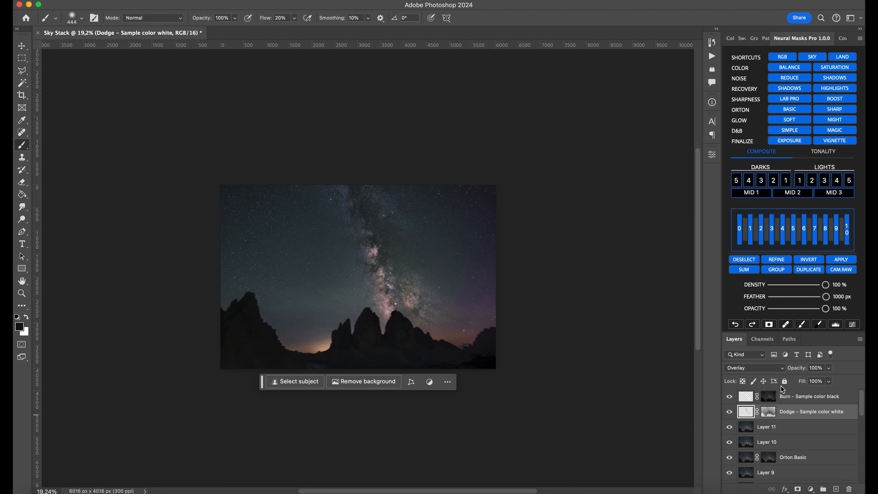
mouse_move(795, 367)
mouse_down()
mouse_move(750, 370)
mouse_move(769, 370)
mouse_up()
Merge the visible layers into a new layer above the Burn layer and apply a Saturation smart filter layer with saturation +21
click(793, 396)
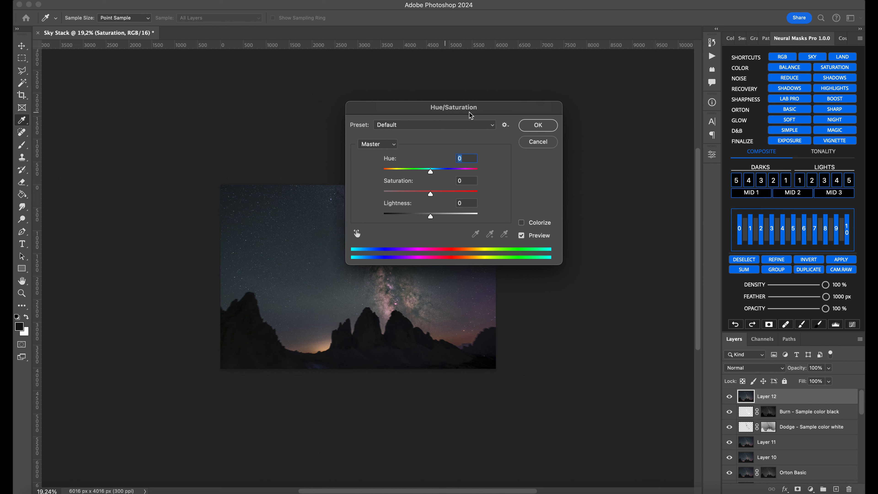
click(476, 193)
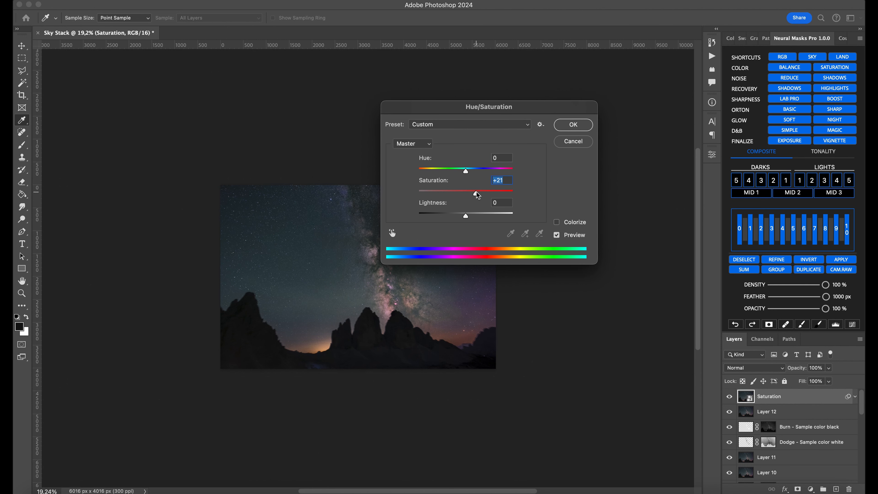
click(570, 129)
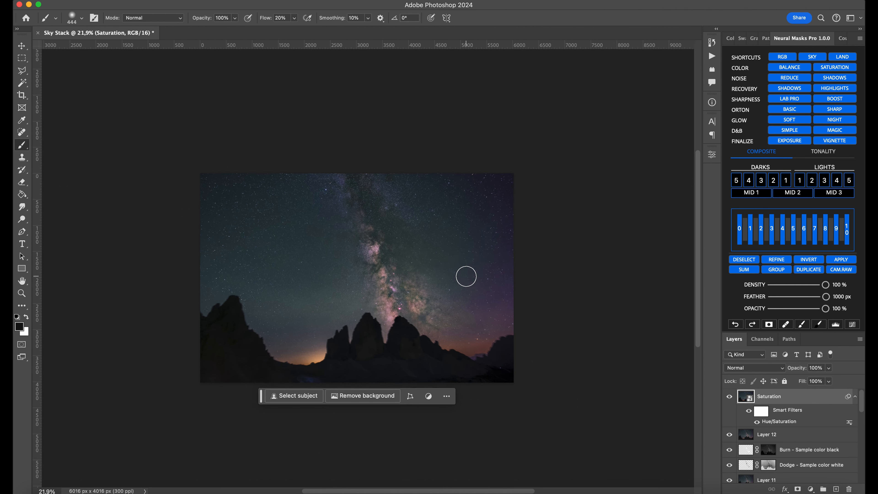
Compare the original Sky Stack snapshot with the edited photo twice in the history, ending on the latest Hue/Saturation state
scroll(465, 276, up, 4)
scroll(466, 276, left, 2)
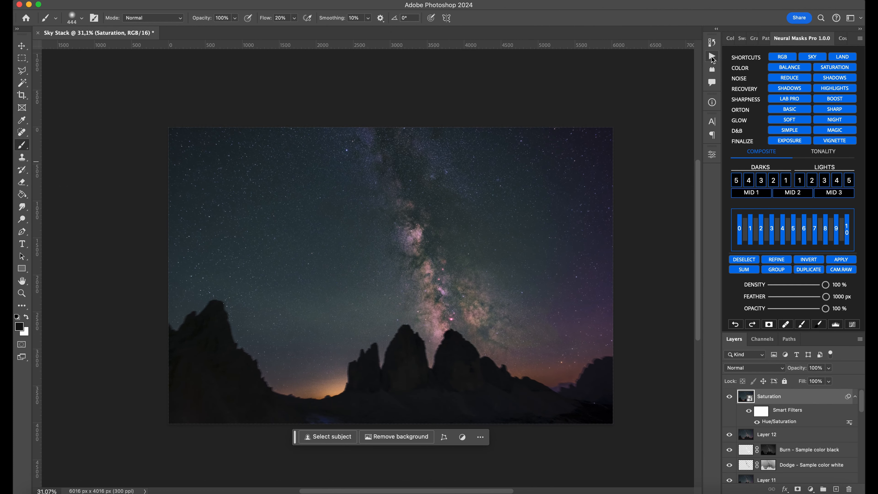
click(711, 43)
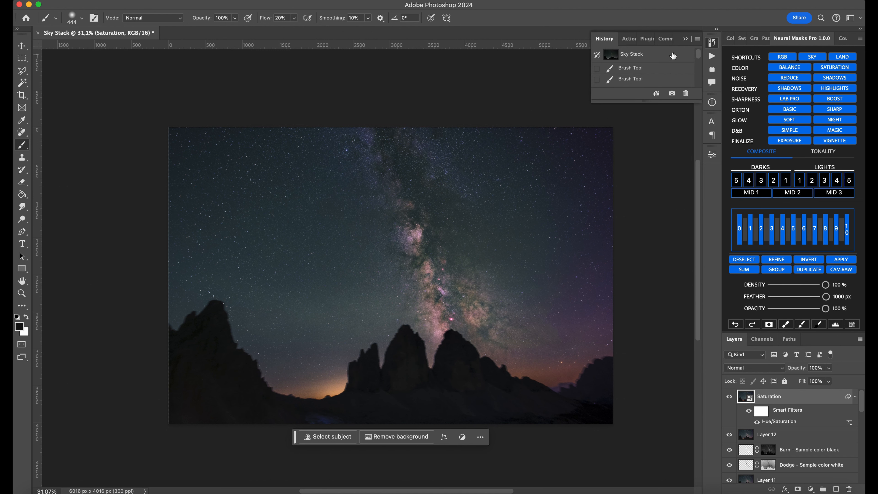
click(673, 57)
scroll(670, 80, down, 5)
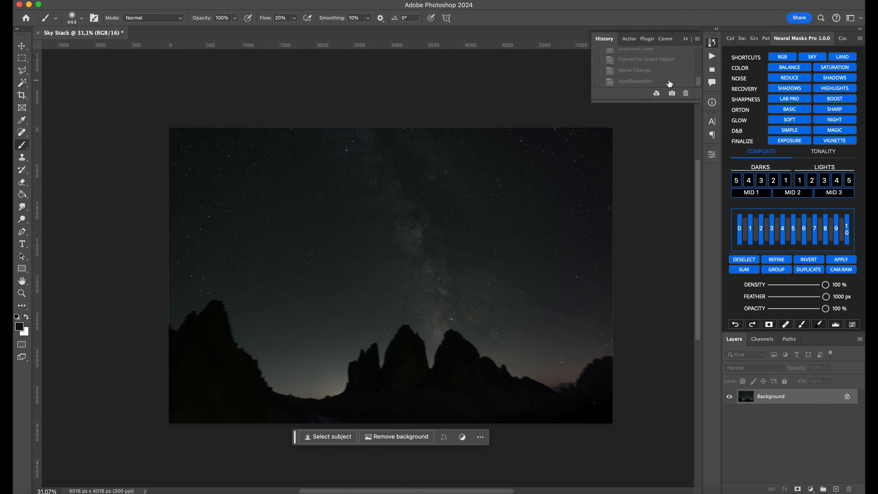
click(669, 83)
scroll(669, 84, up, 5)
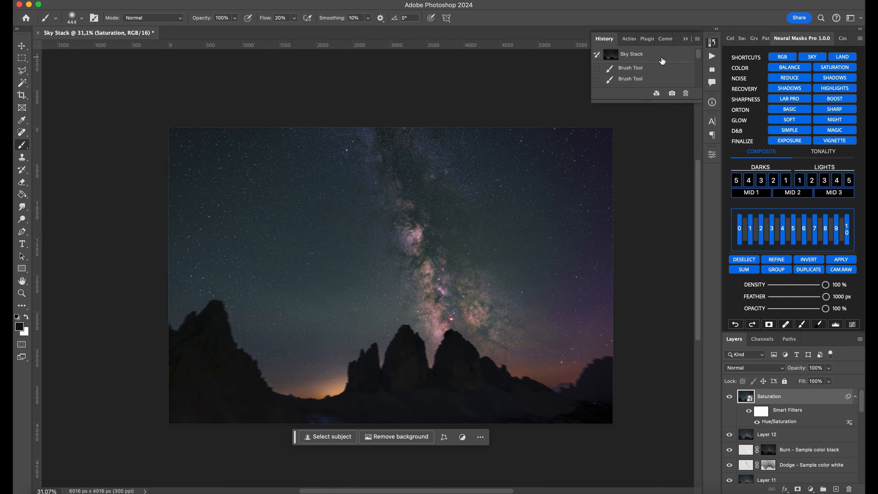
click(661, 59)
scroll(660, 68, down, 5)
click(653, 83)
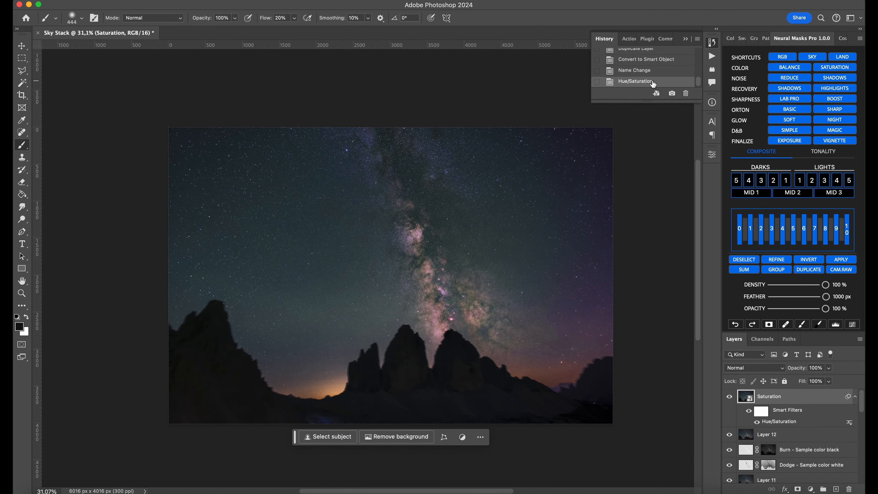